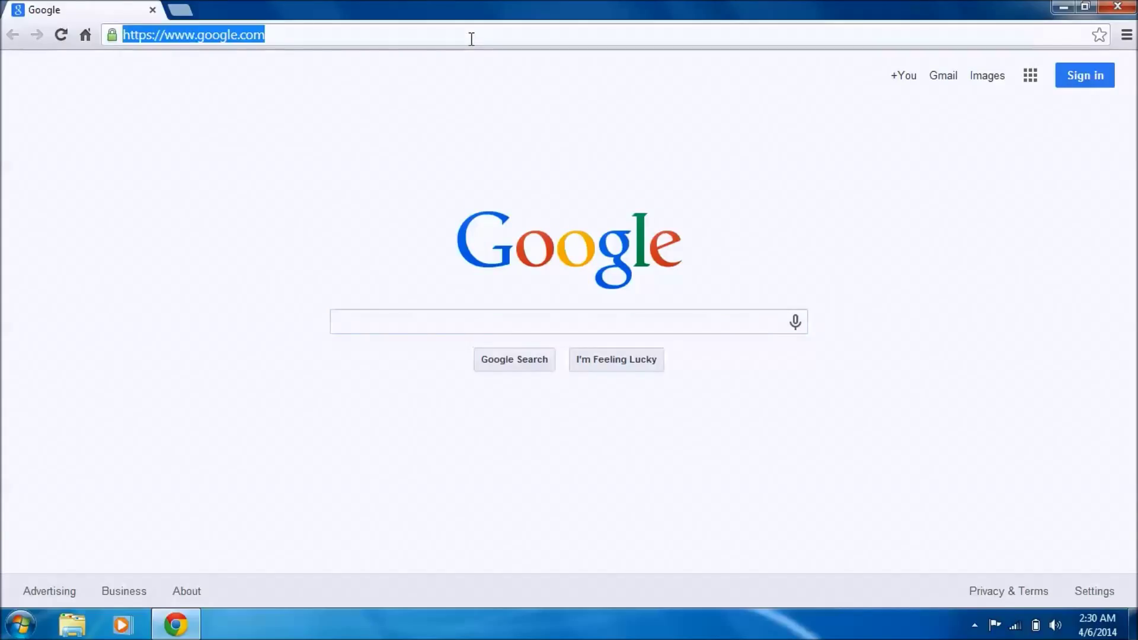
Step: Go to gmail.com and sign in to the forwarding account with its password
key(Return)
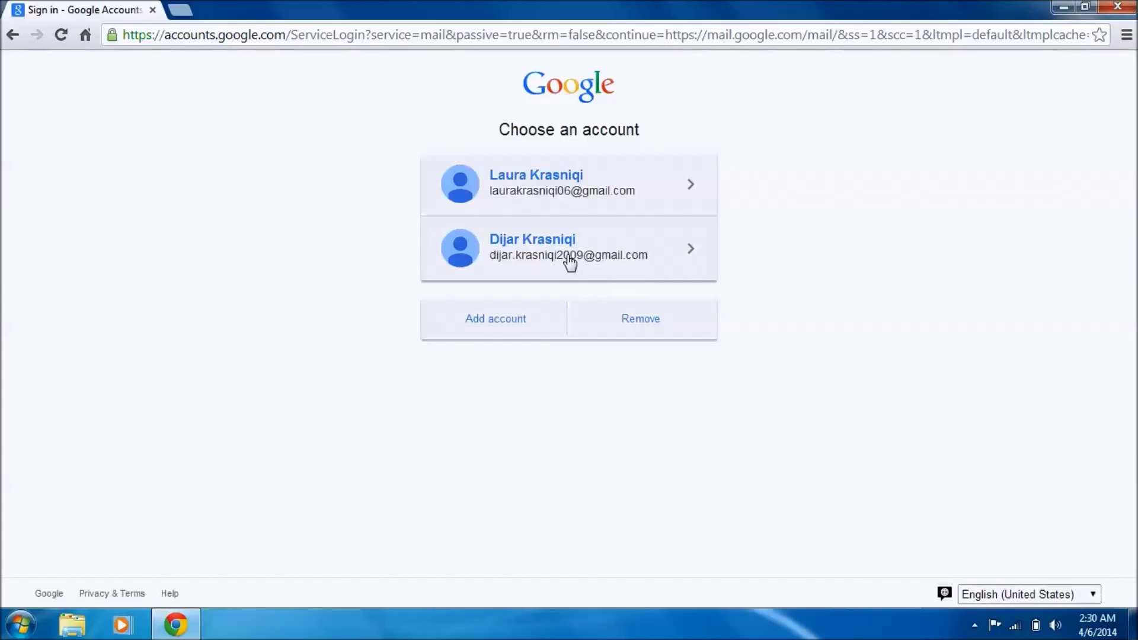
click(568, 192)
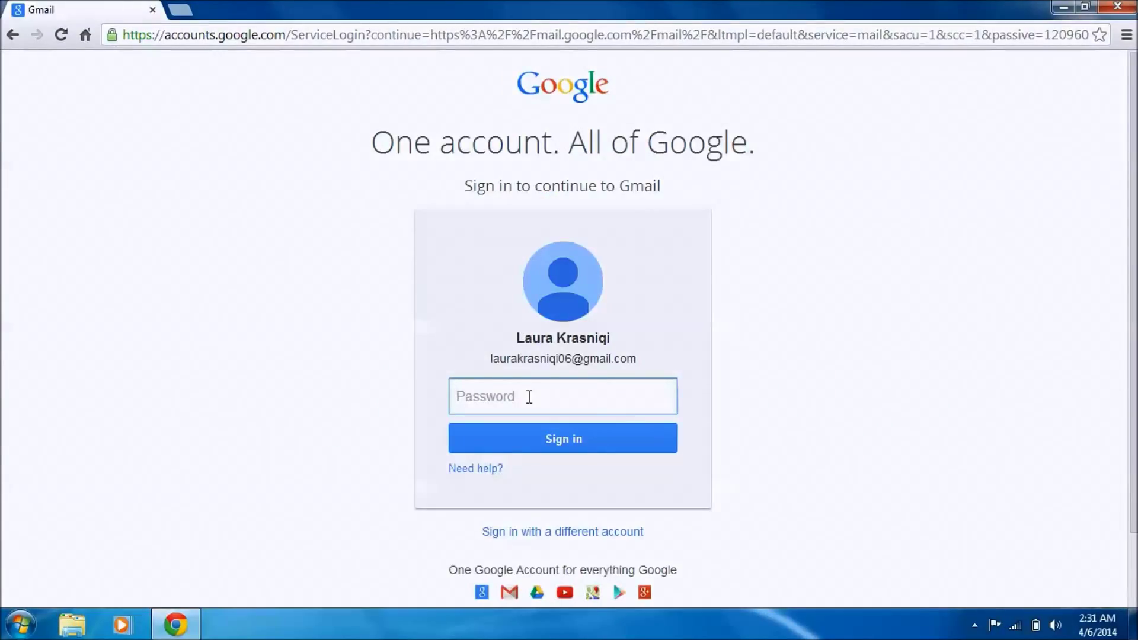
text(•••••••••)
key(Return)
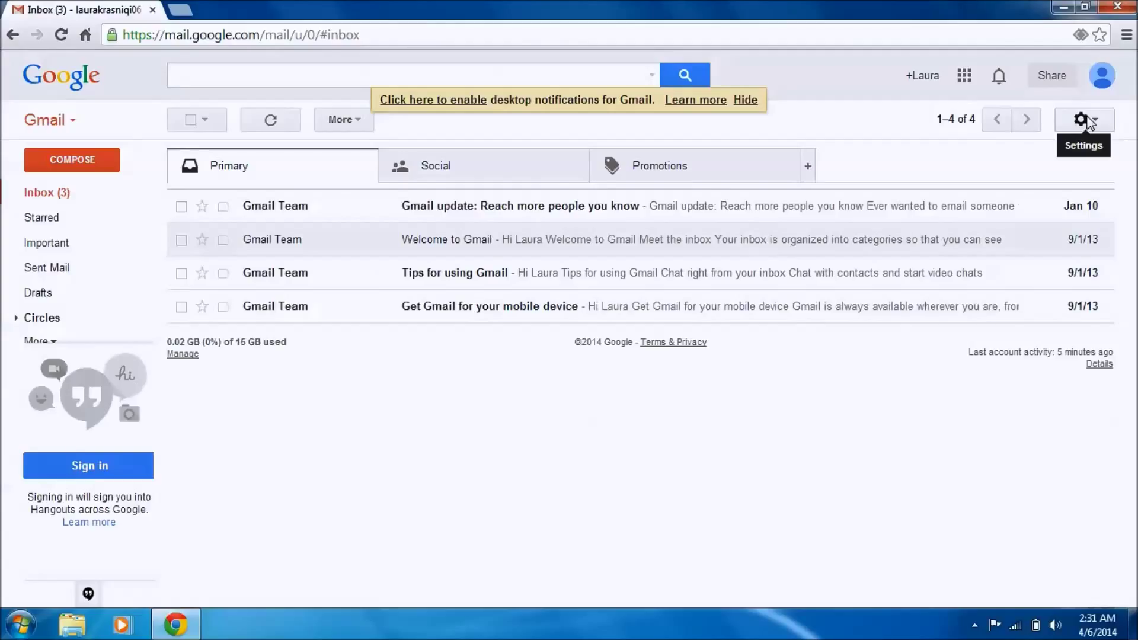
Step: Show the Forwarding and POP/IMAP tab of Gmail's full Settings
click(1089, 121)
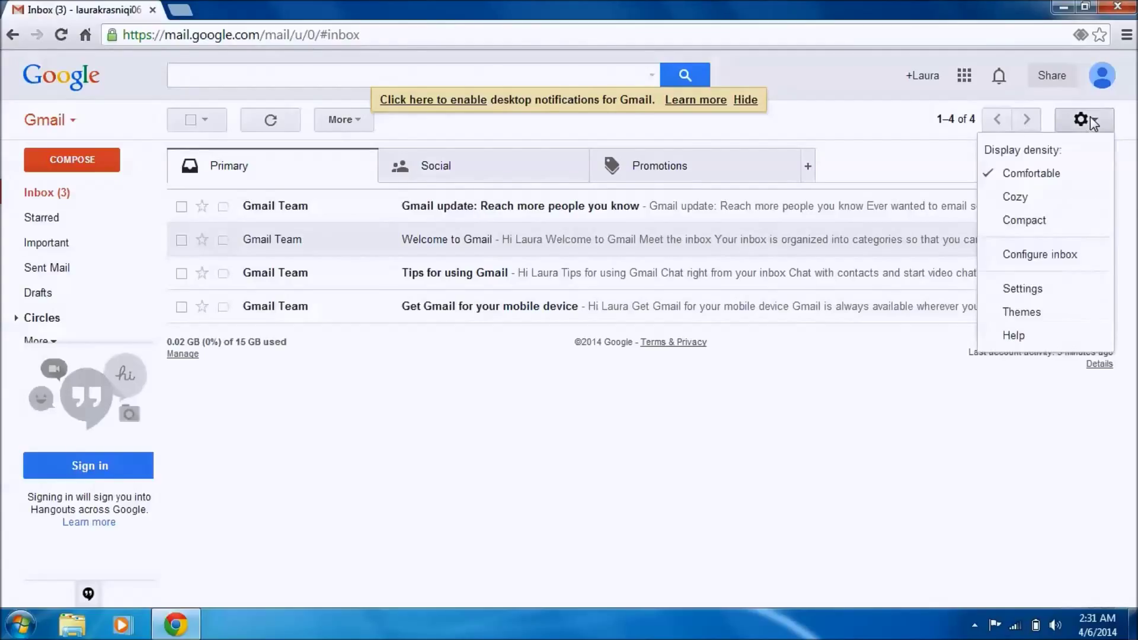
click(1036, 293)
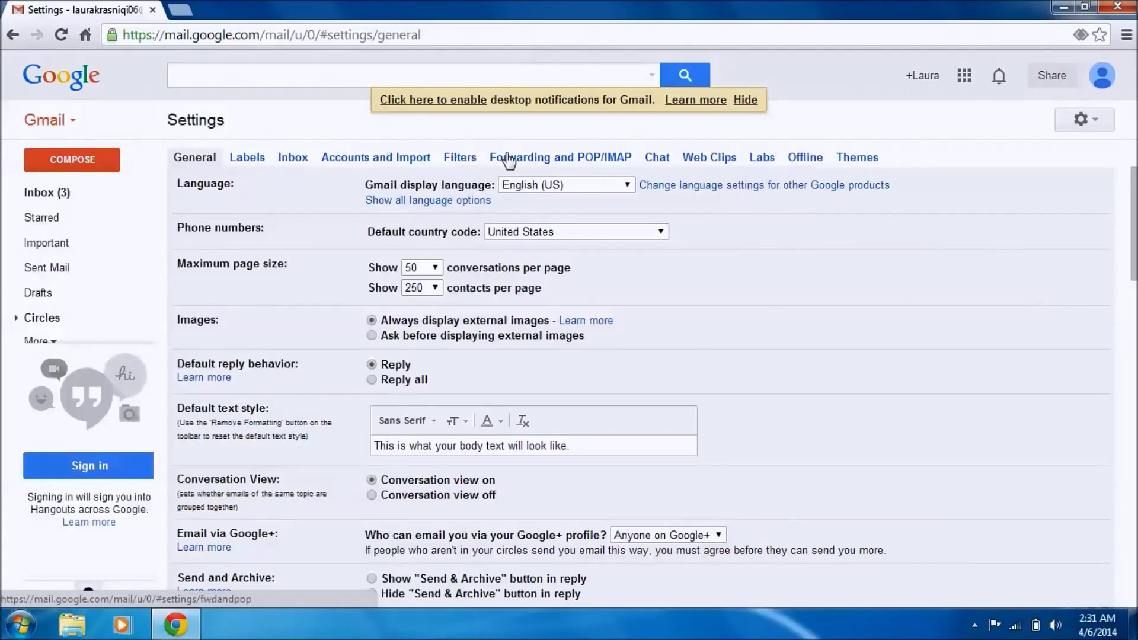
click(543, 158)
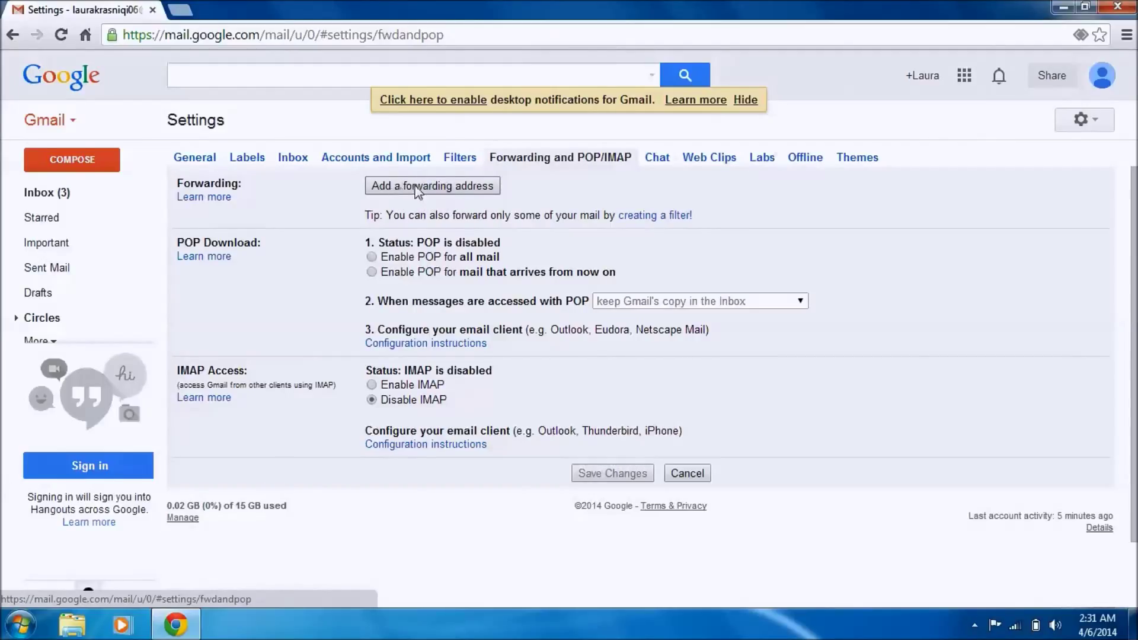
click(455, 188)
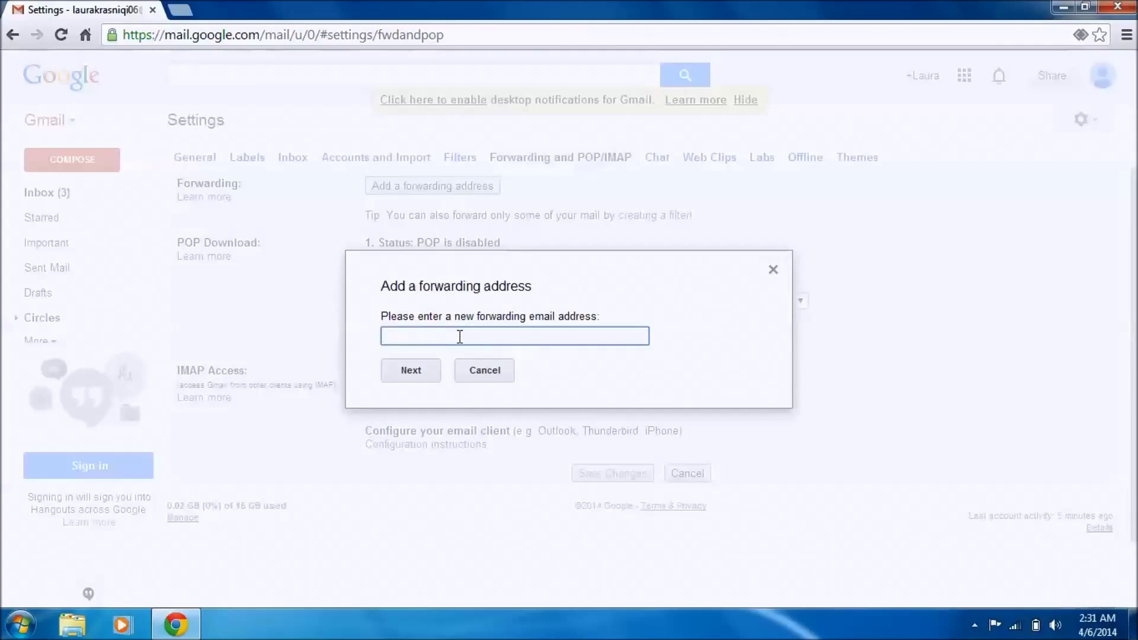
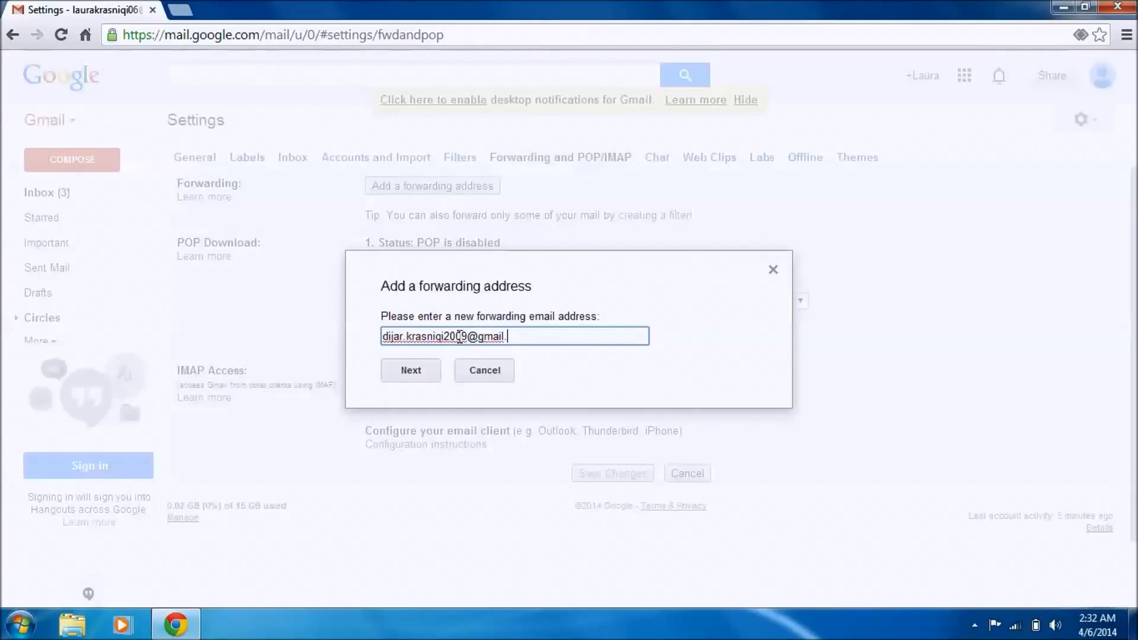
click(407, 372)
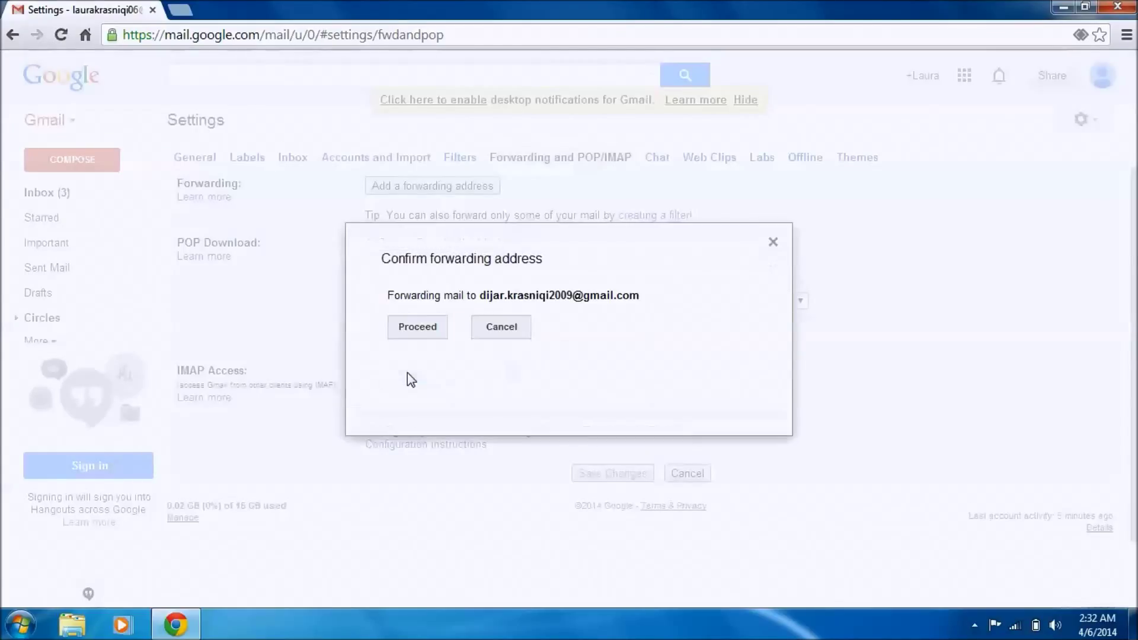
click(420, 327)
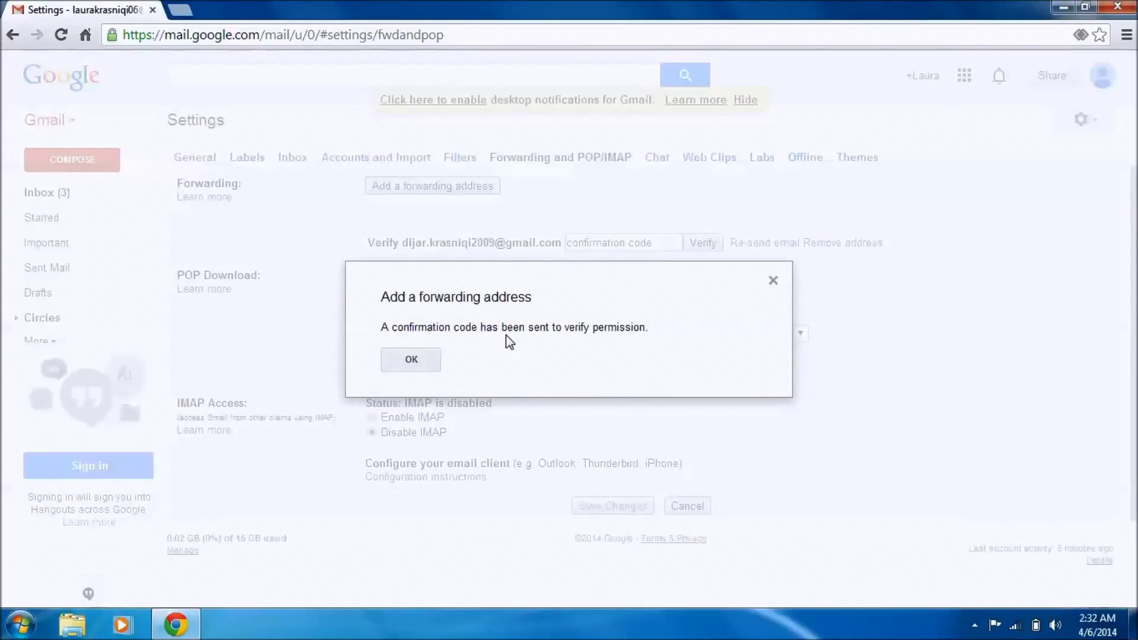
Step: Dismiss the confirmation-code notice and sign out of the forwarding account
click(415, 359)
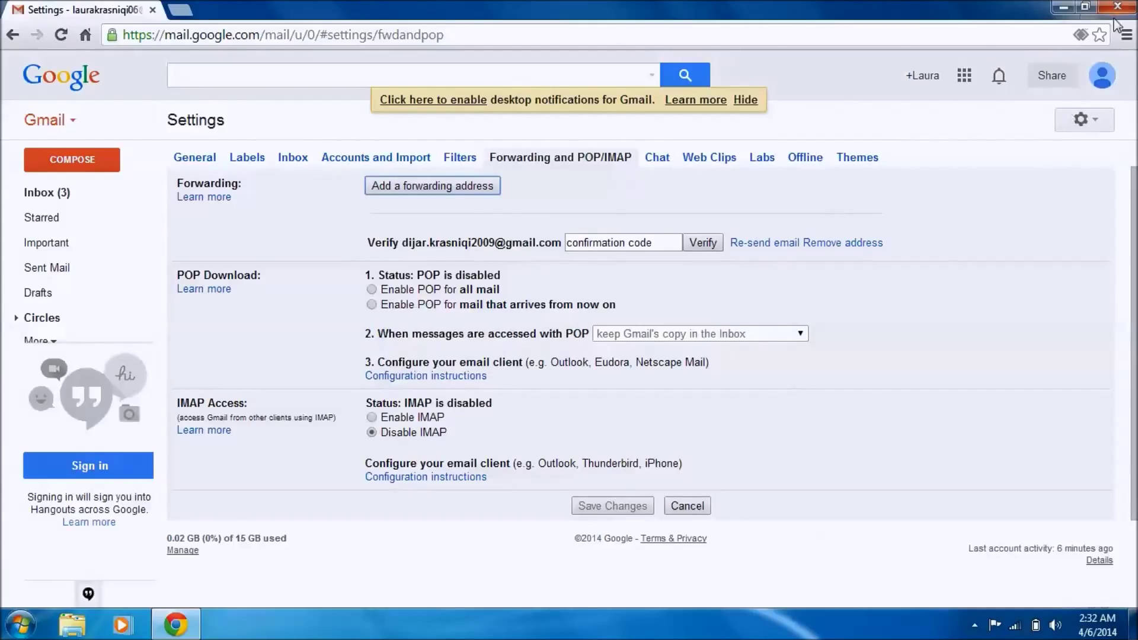
click(1102, 76)
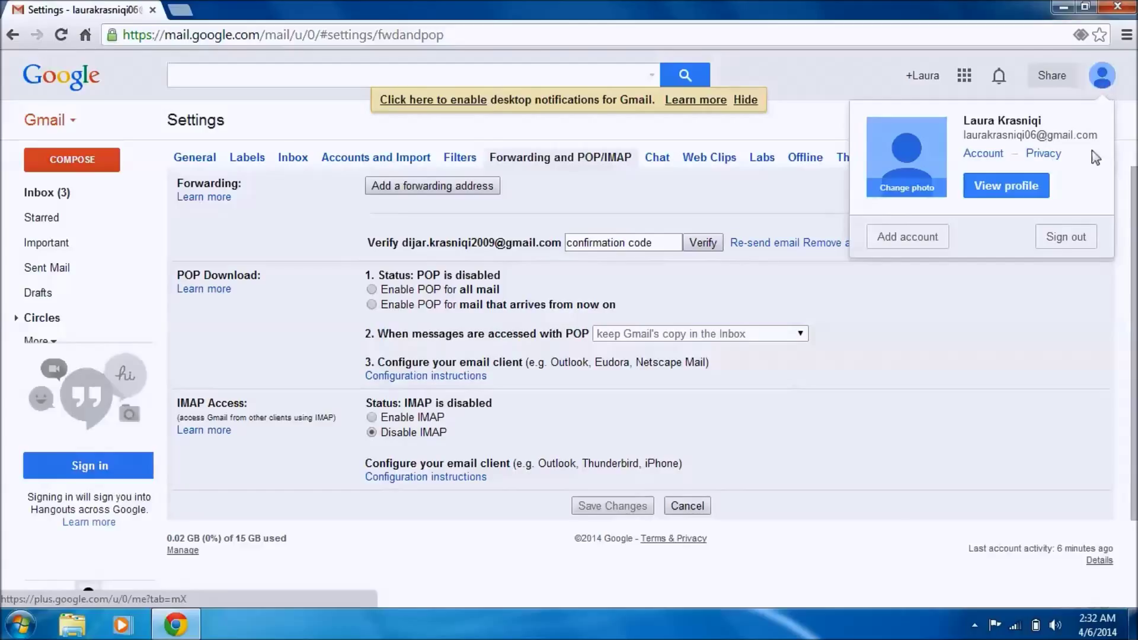
click(1074, 243)
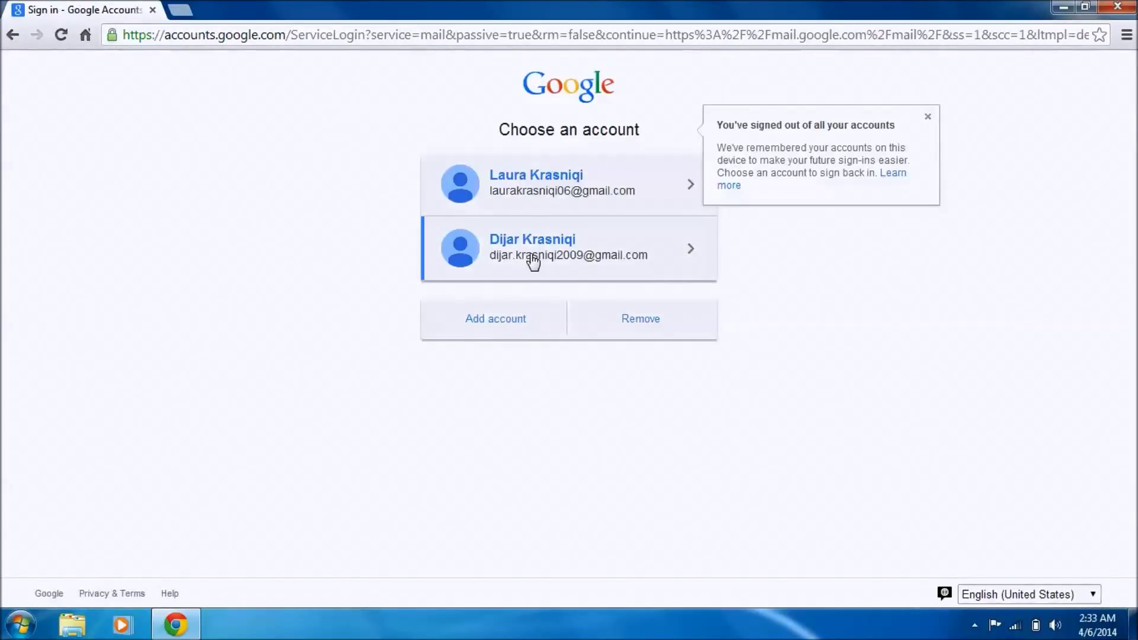
Step: Log in to the receiving account and open Gmail Team's Forwarding Confirmation message
click(533, 260)
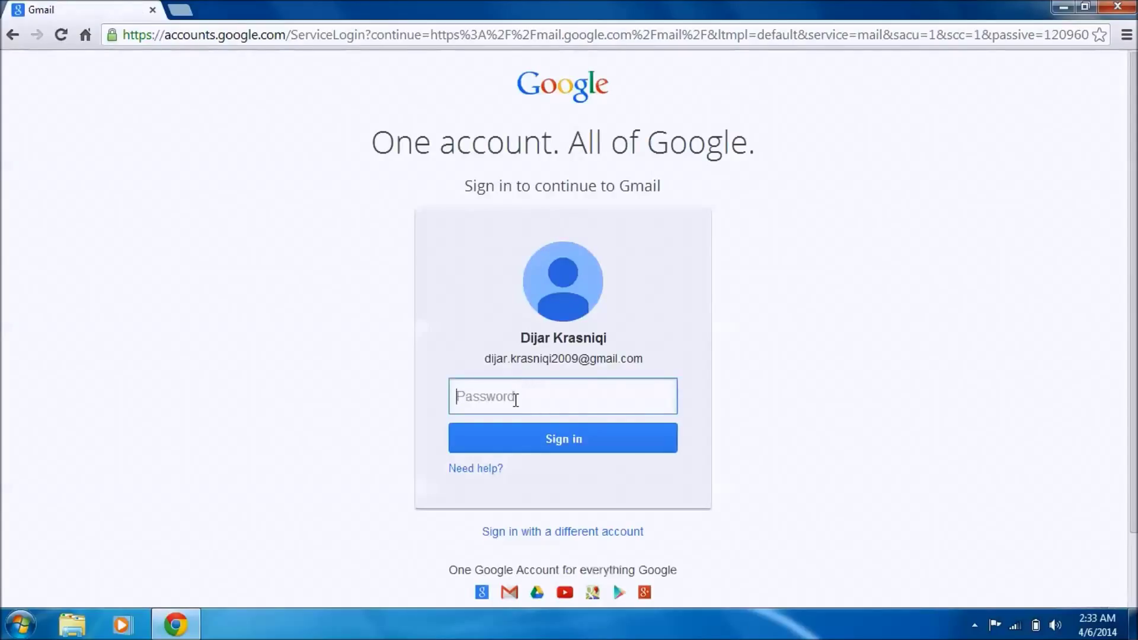
text(•••••)
key(Return)
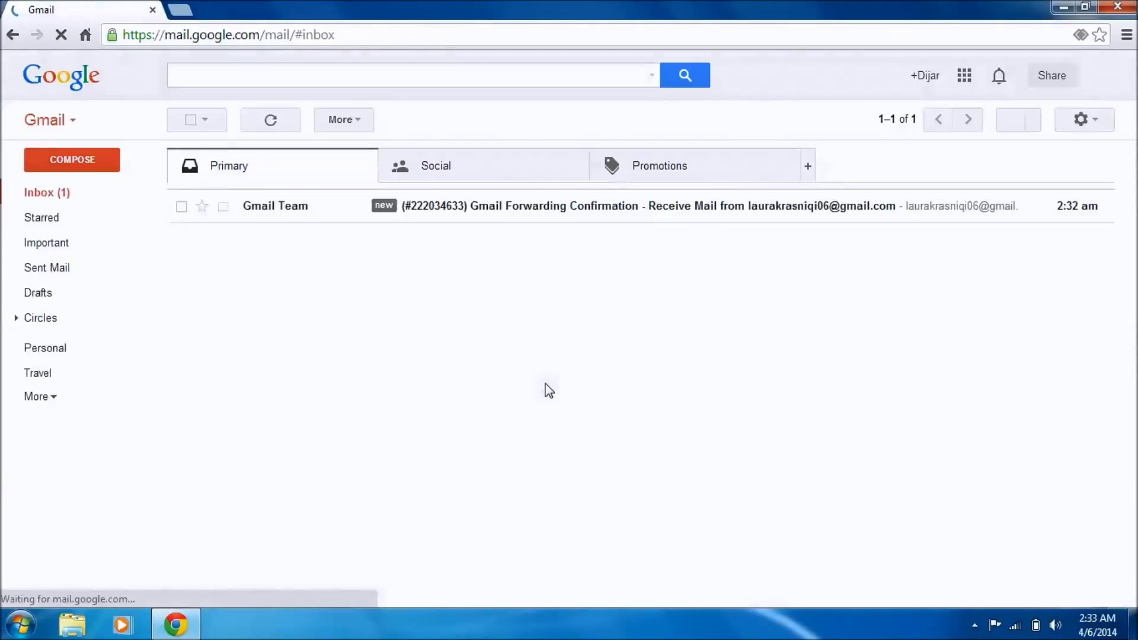
click(508, 209)
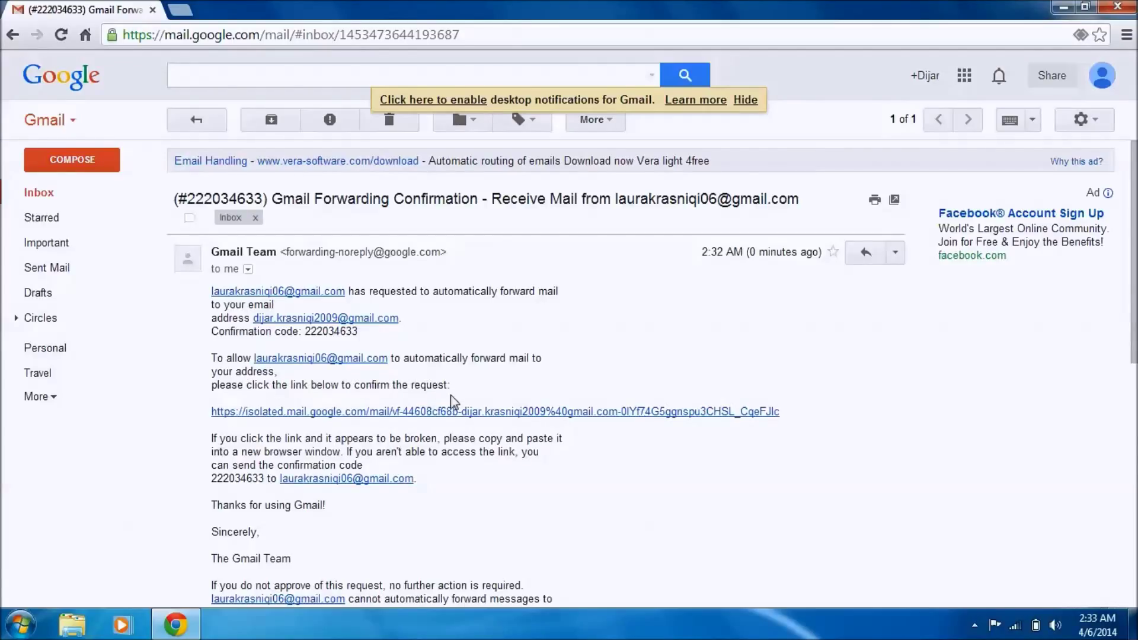
Step: Approve forwarding via the verification link, close the success tab, and sign out
click(289, 413)
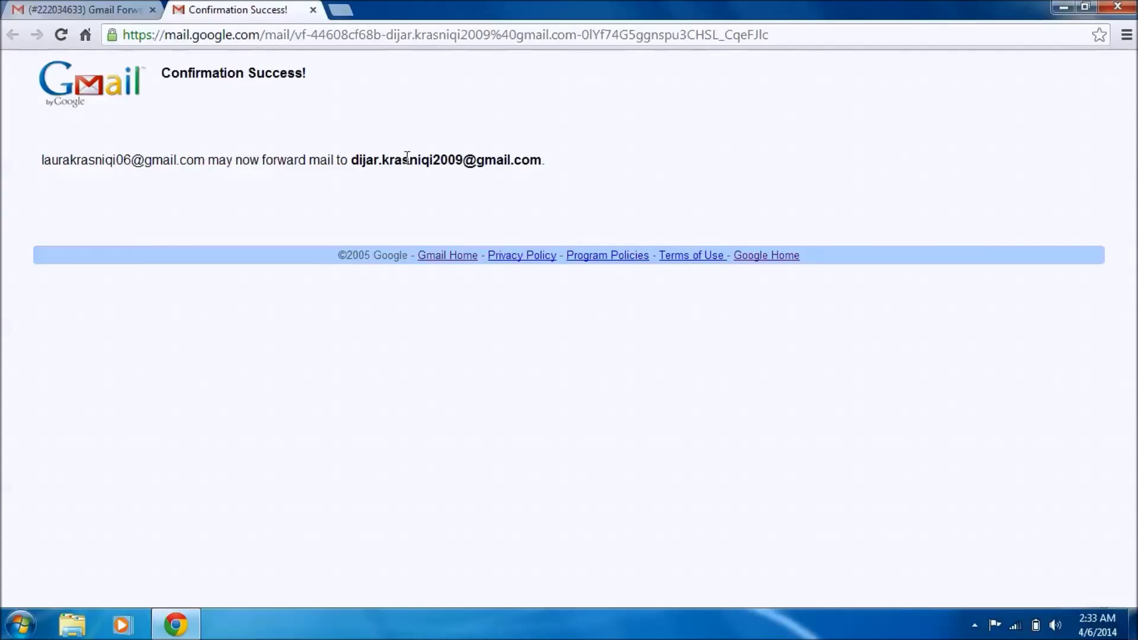
click(313, 10)
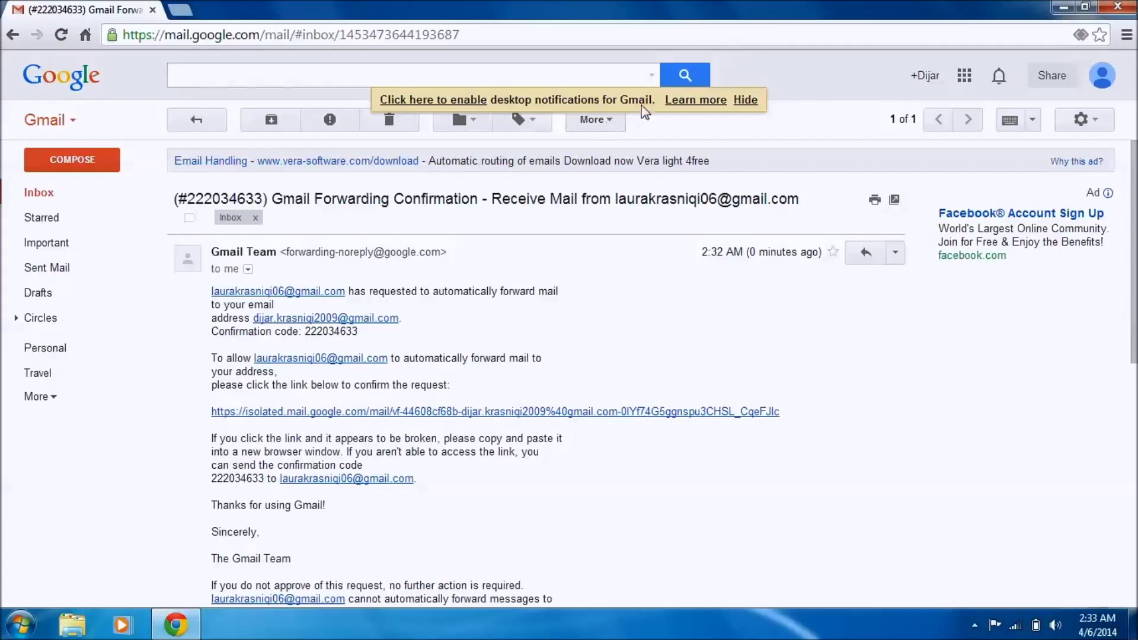
click(1105, 81)
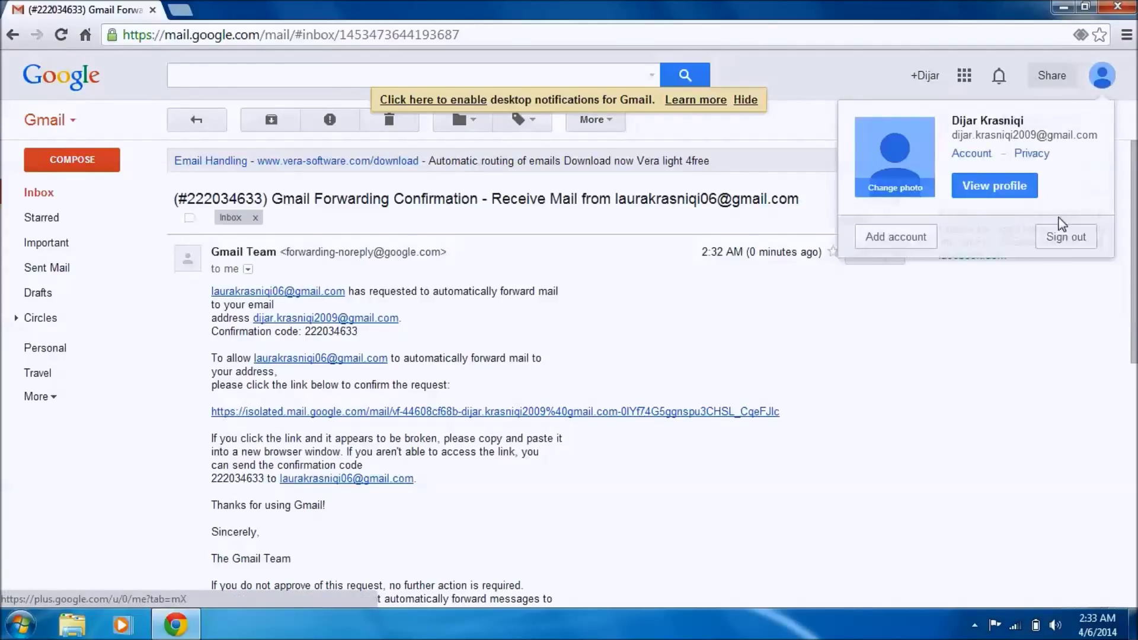
click(1064, 239)
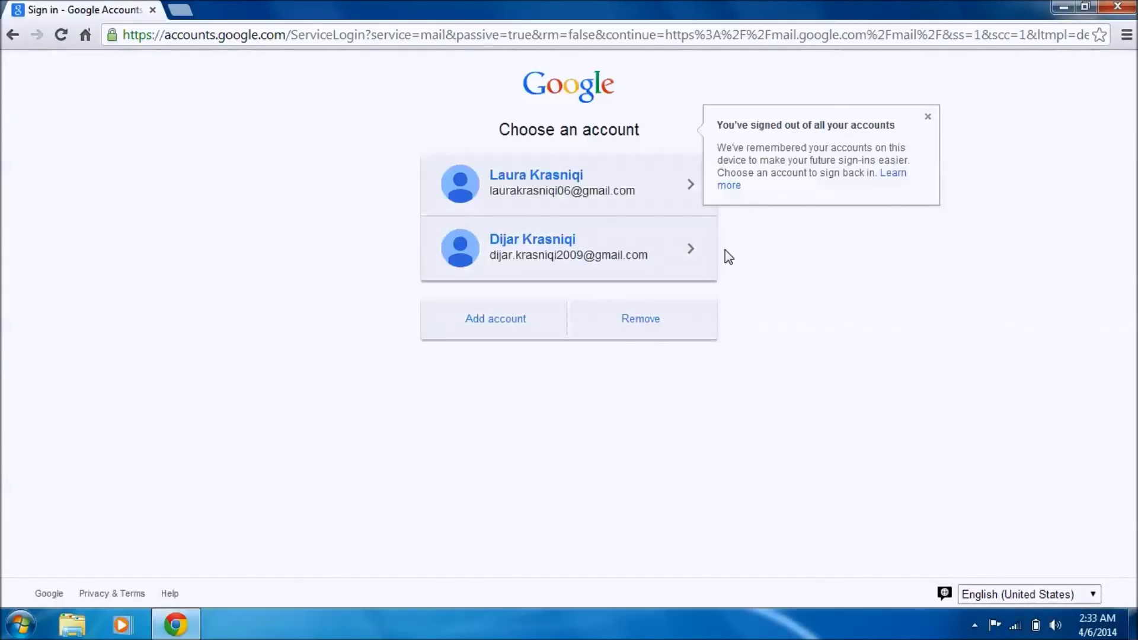
Step: Sign back in to the forwarding account with its password, returning to its Primary inbox
click(541, 190)
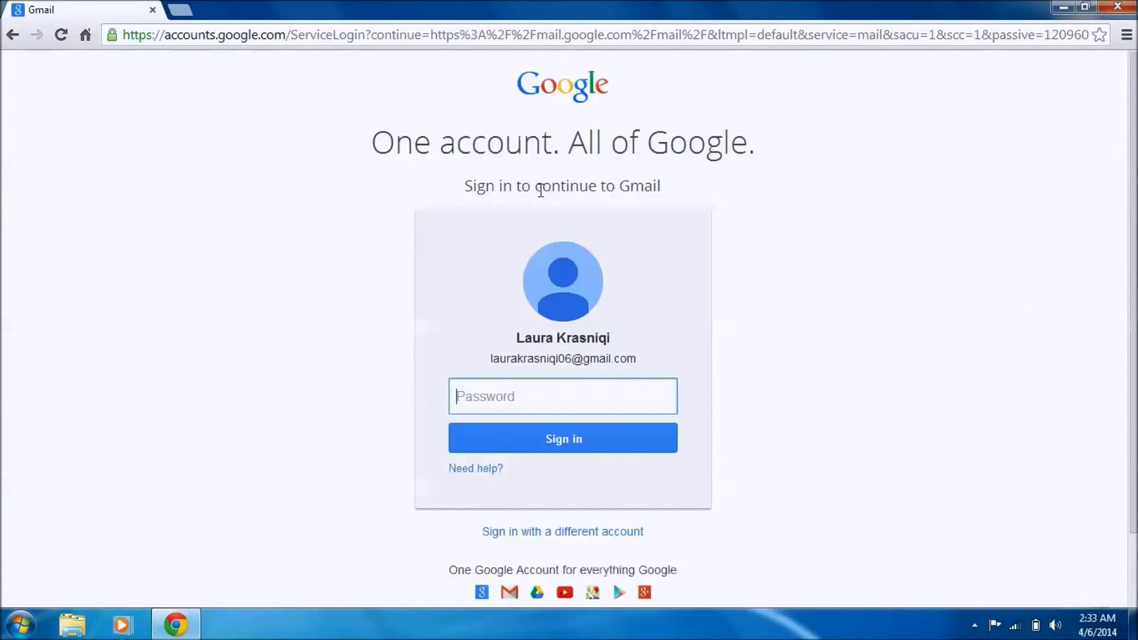
text(•••••••••)
key(Return)
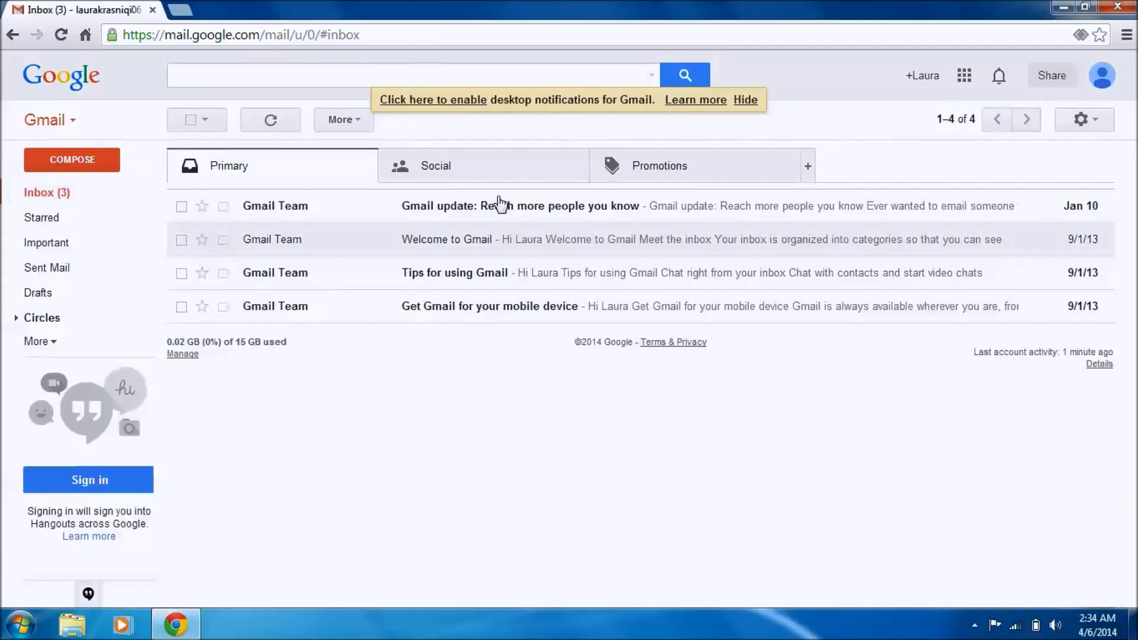
Step: Sign out of the forwarding account and select the receiving account in the chooser
click(1107, 72)
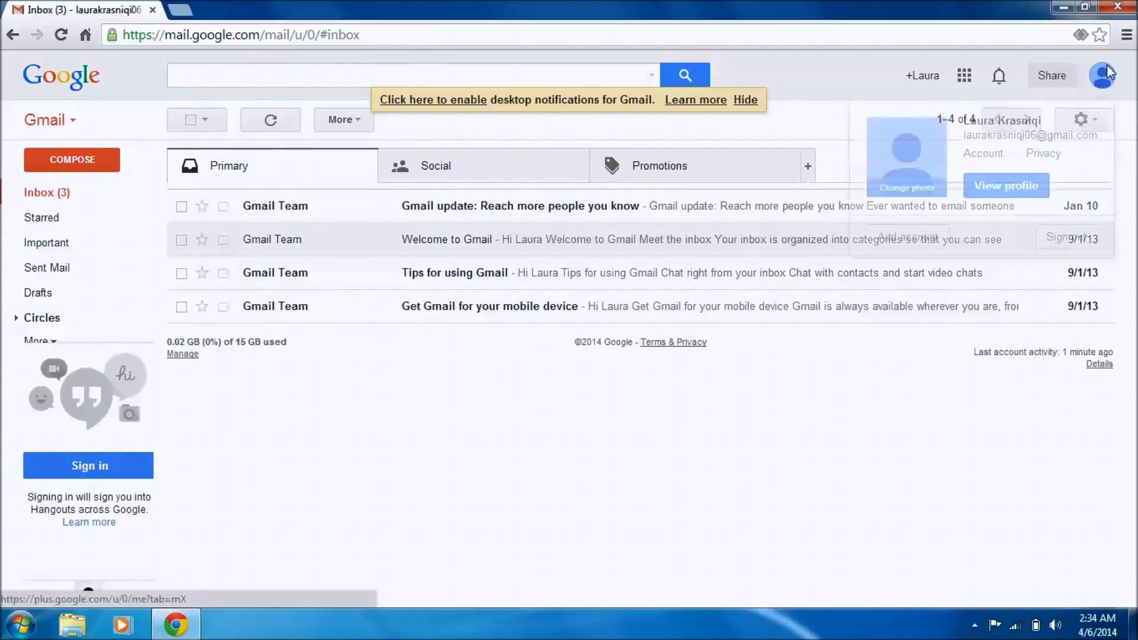
click(1050, 238)
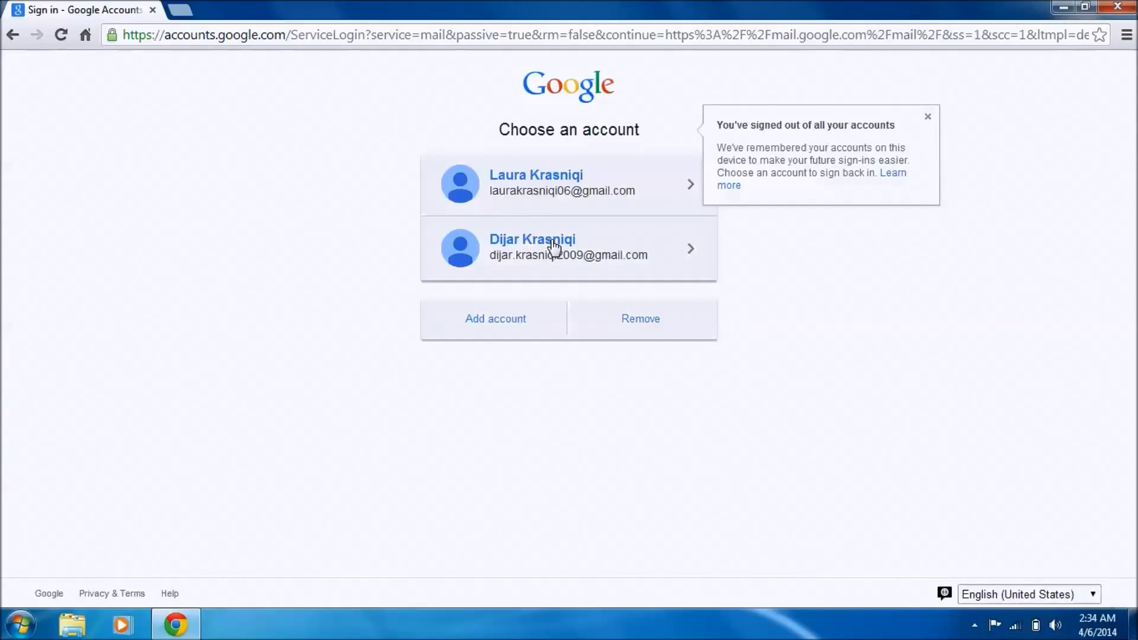
click(553, 246)
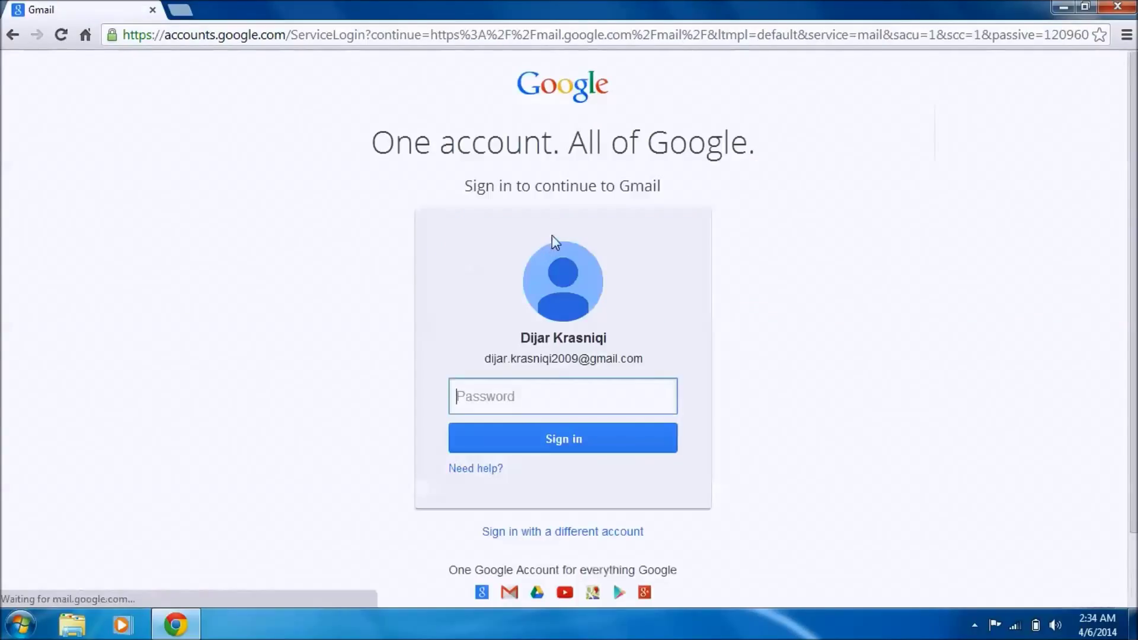
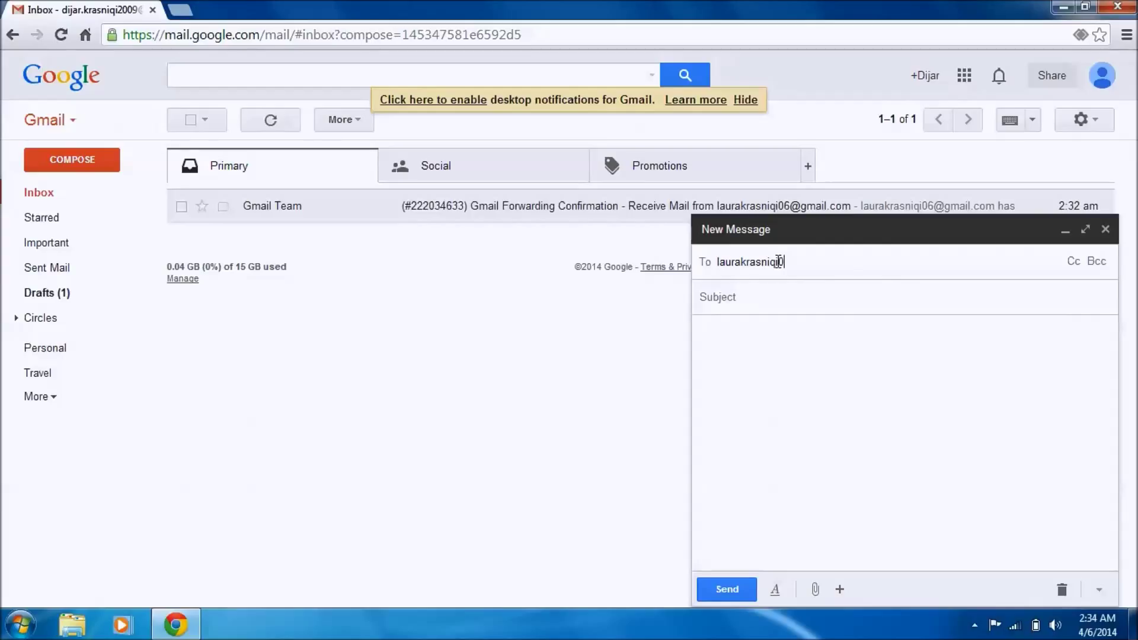
Step: Send a test message titled 'Hello' to the second account's address, then refresh the inbox
key(Return)
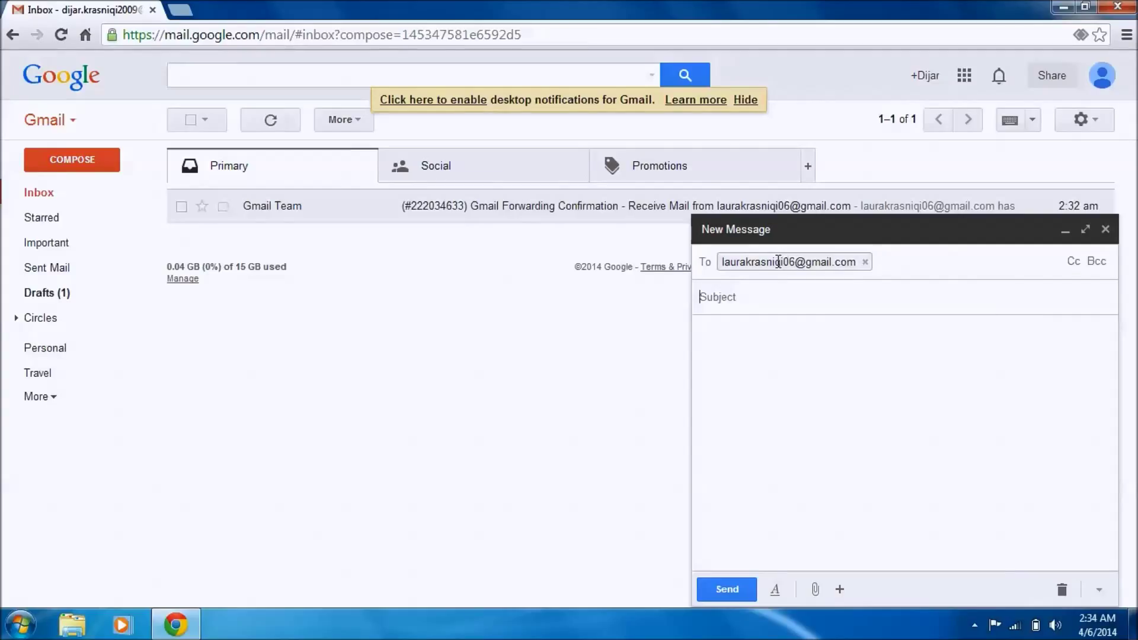
text(Hello!)
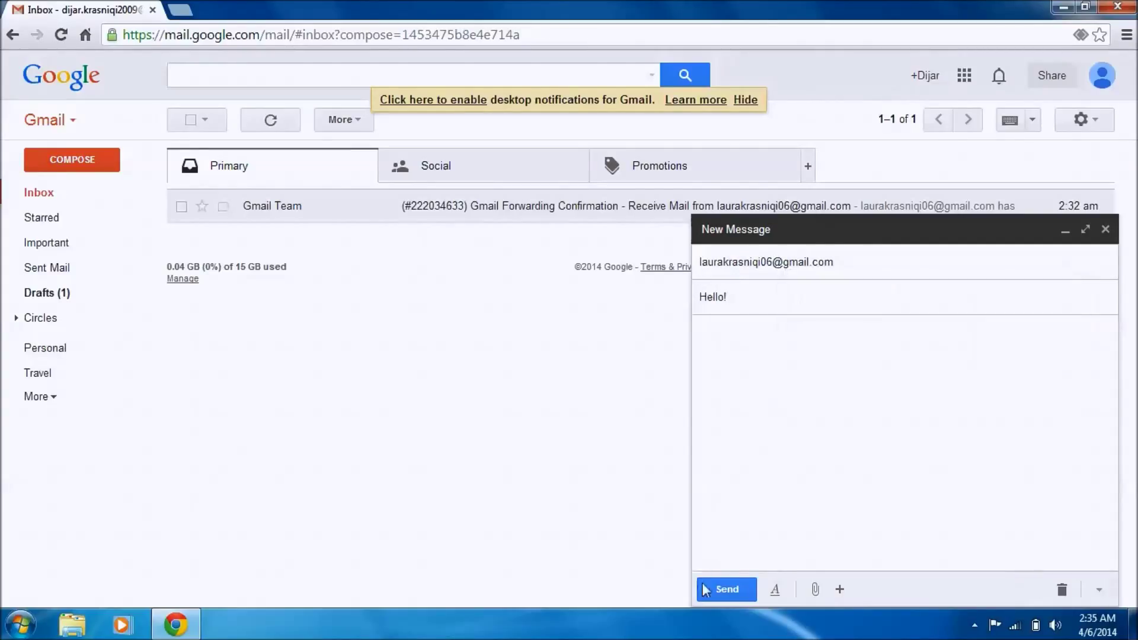
click(717, 585)
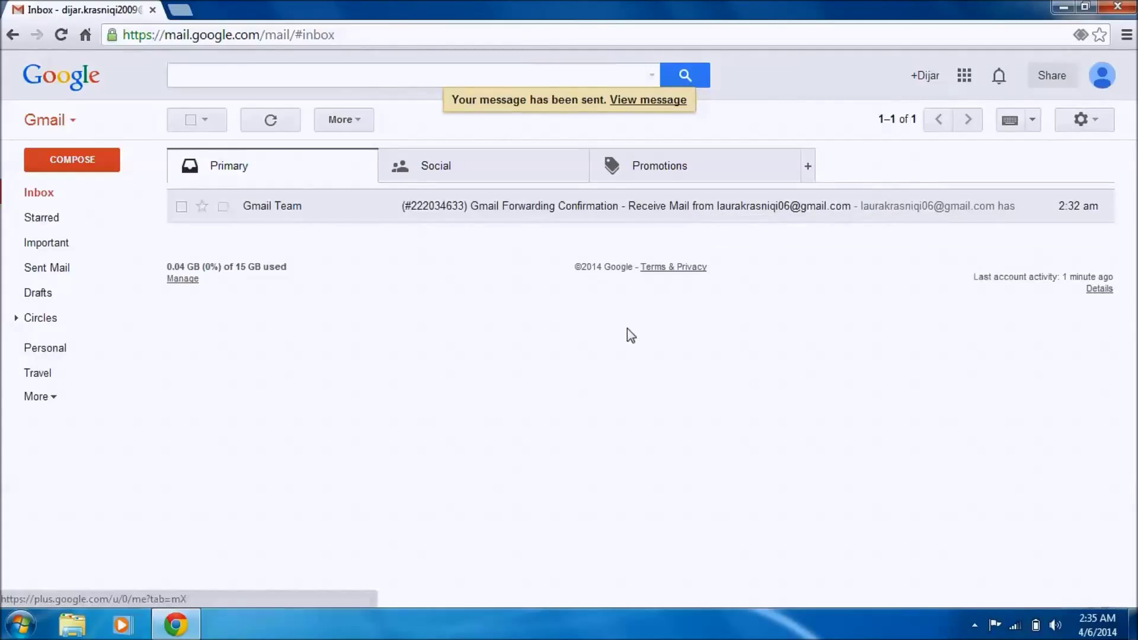
click(73, 204)
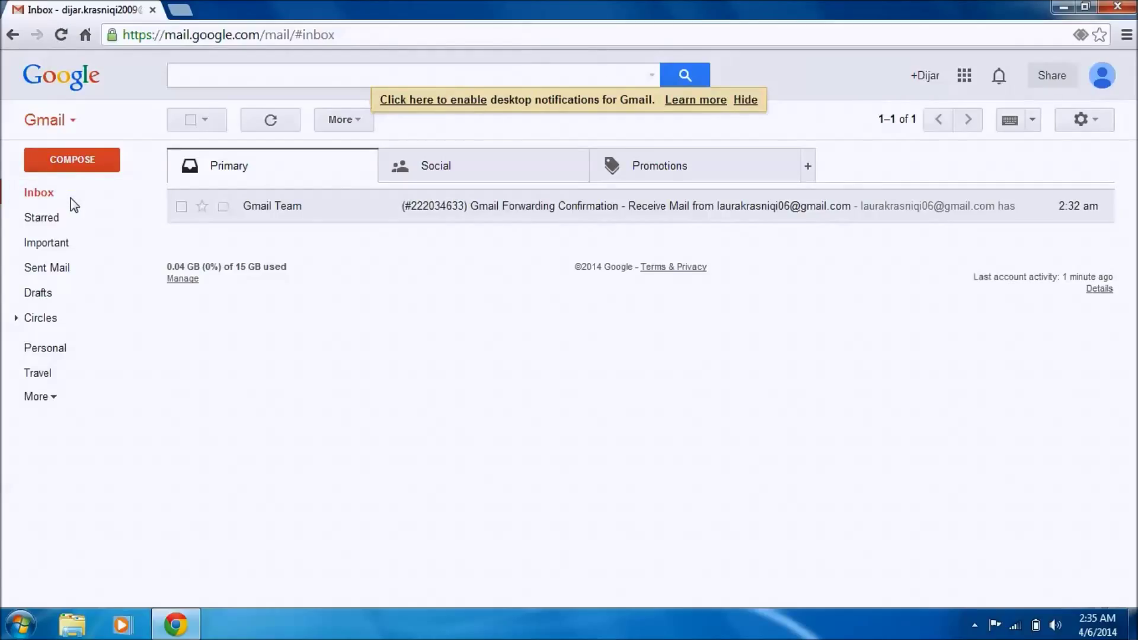
Step: Refresh the inbox repeatedly to check for newly arrived mail
click(55, 198)
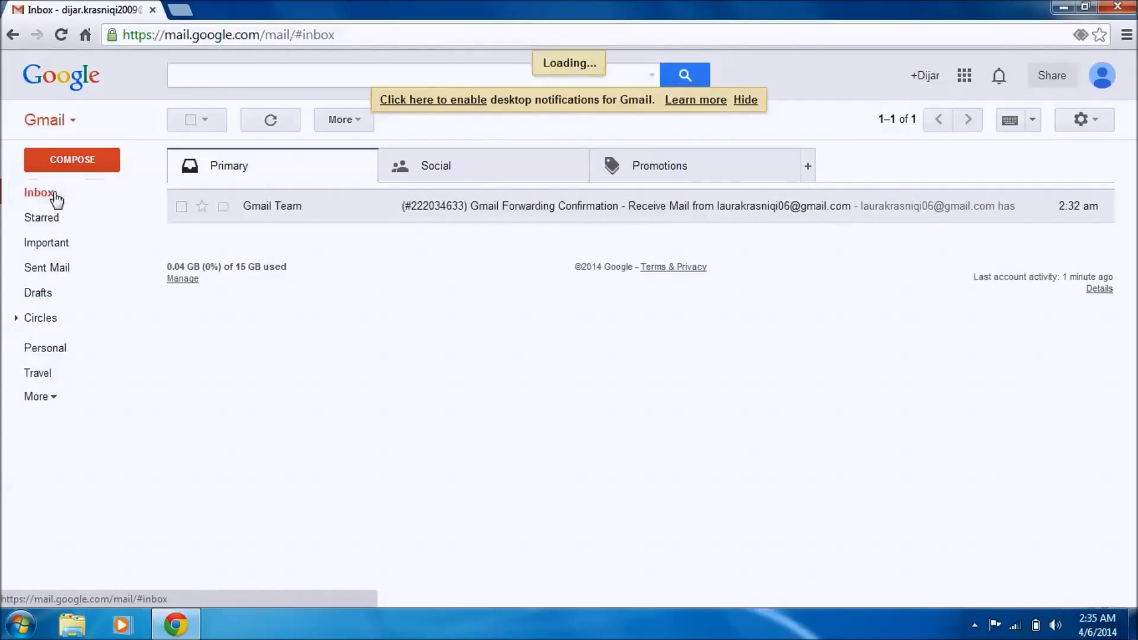
click(56, 199)
click(56, 199)
click(56, 199)
click(56, 199)
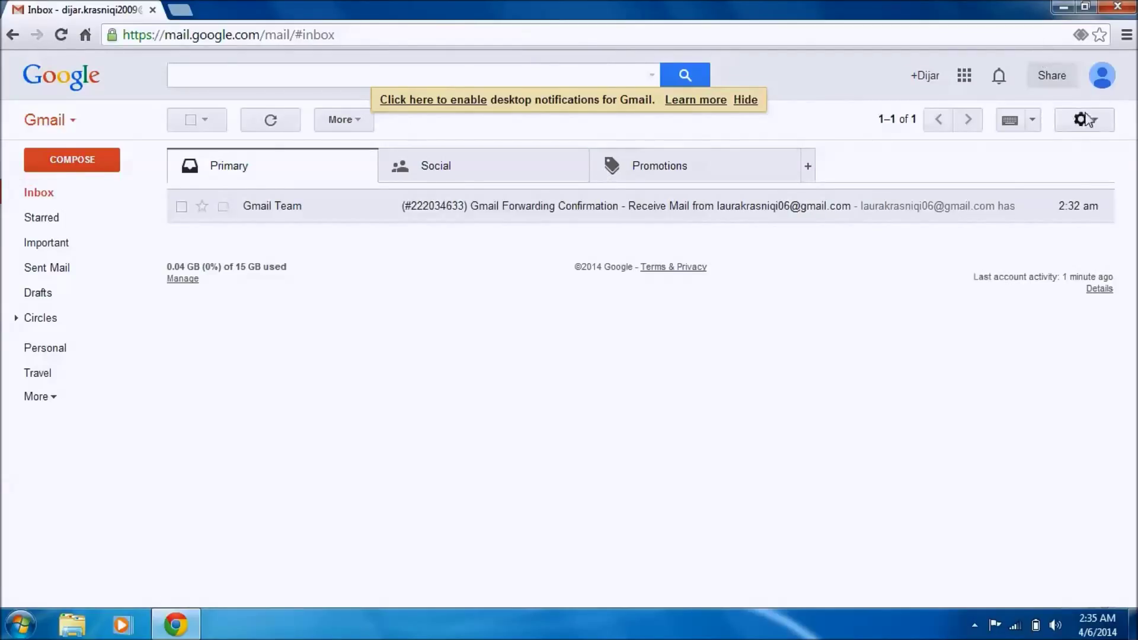
Step: Sign out of the first account and sign into the second account with its password
click(1103, 77)
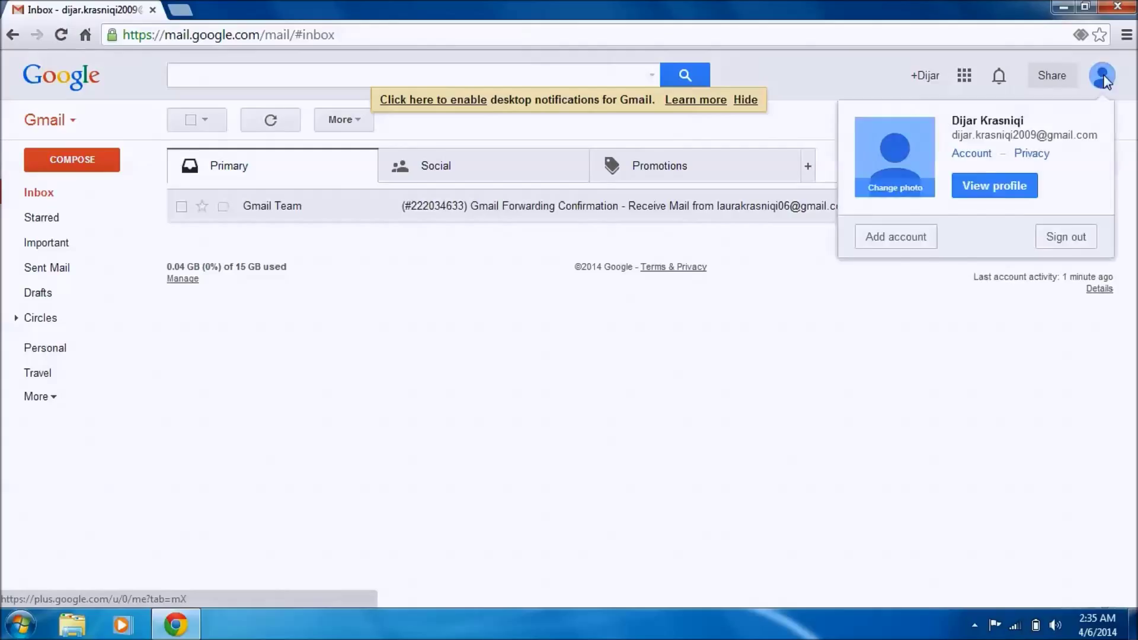
click(1065, 240)
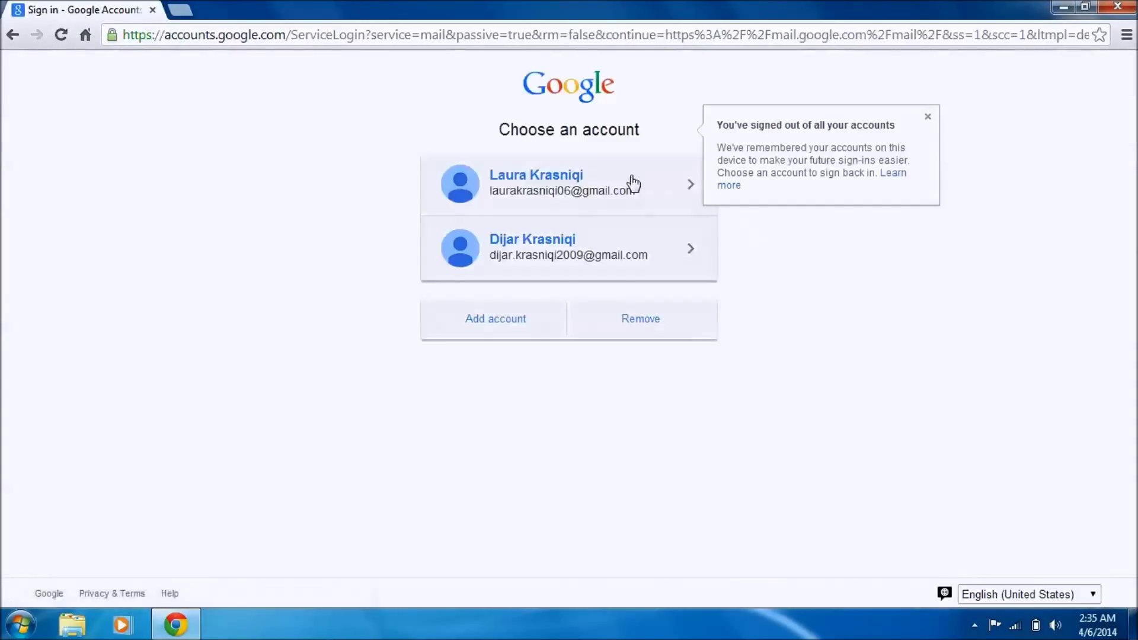
click(580, 198)
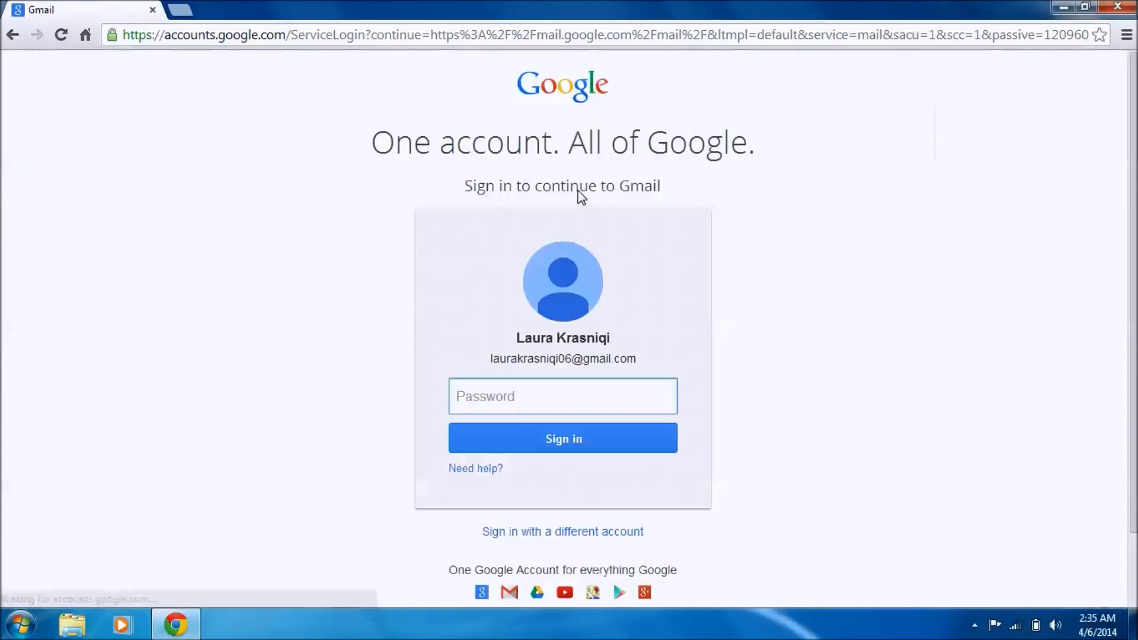
text(•••••••)
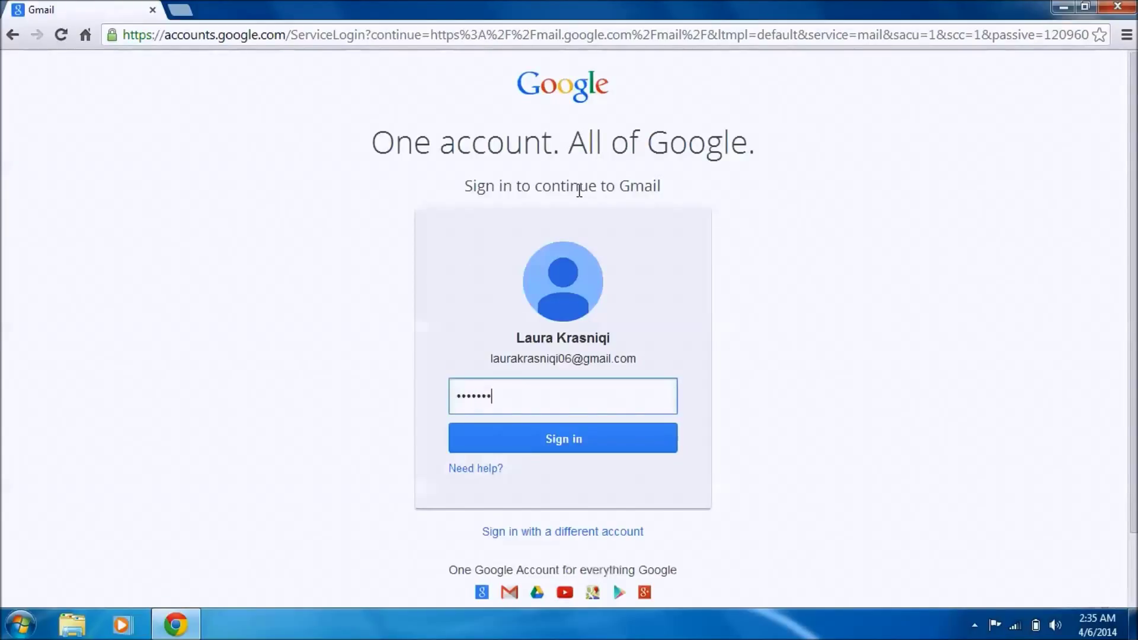
key(Return)
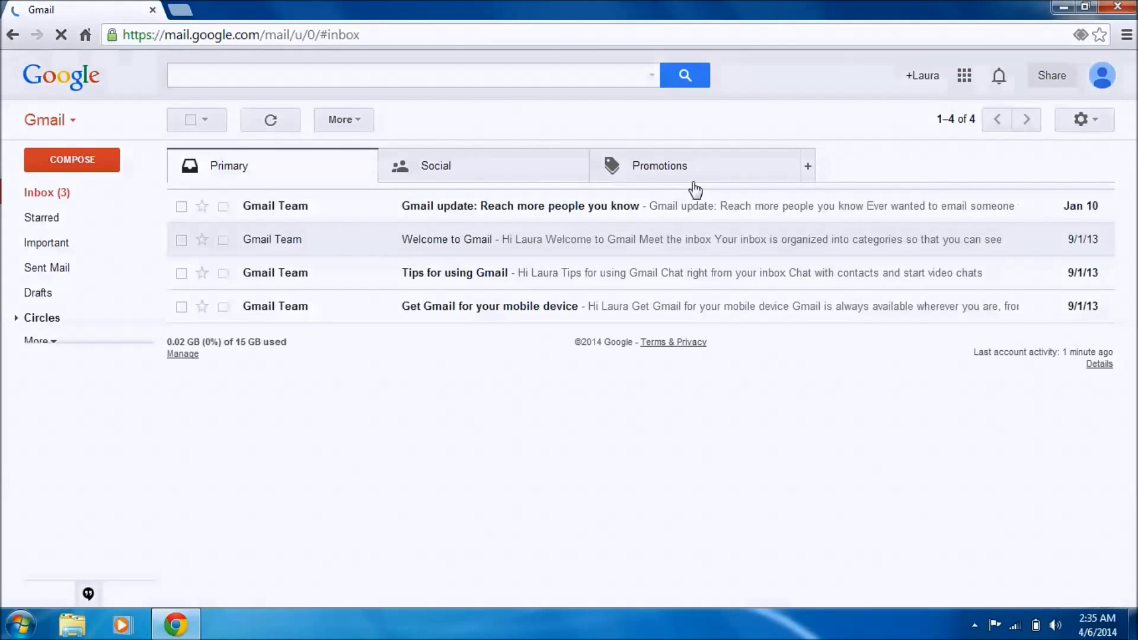
Step: Open the full Gmail settings at the Forwarding and POP/IMAP tab
click(1096, 117)
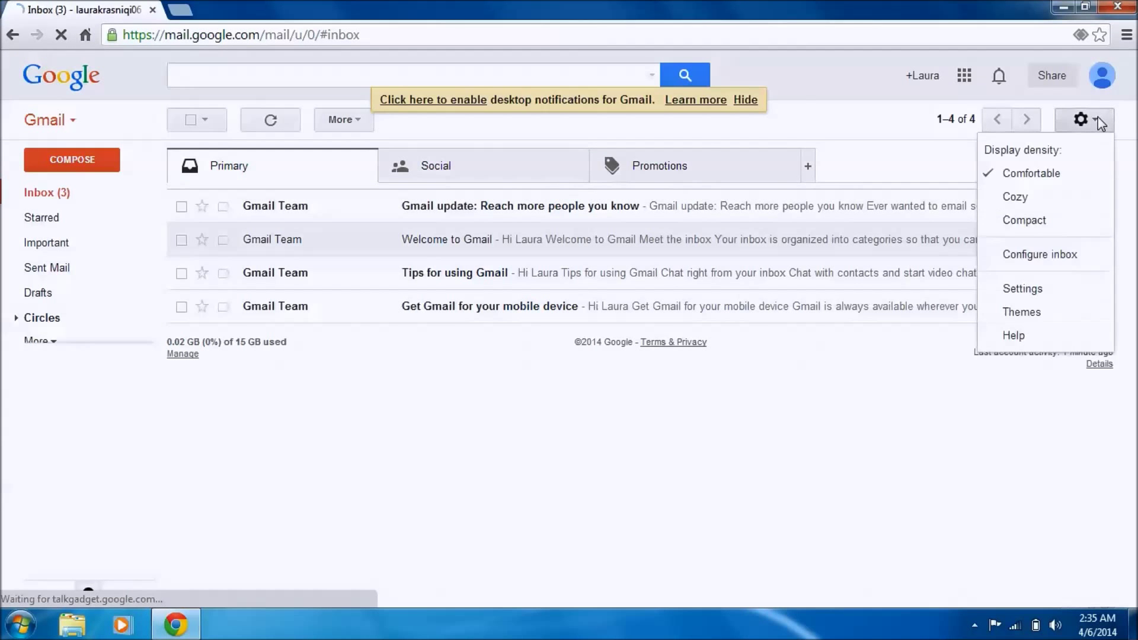
click(1029, 294)
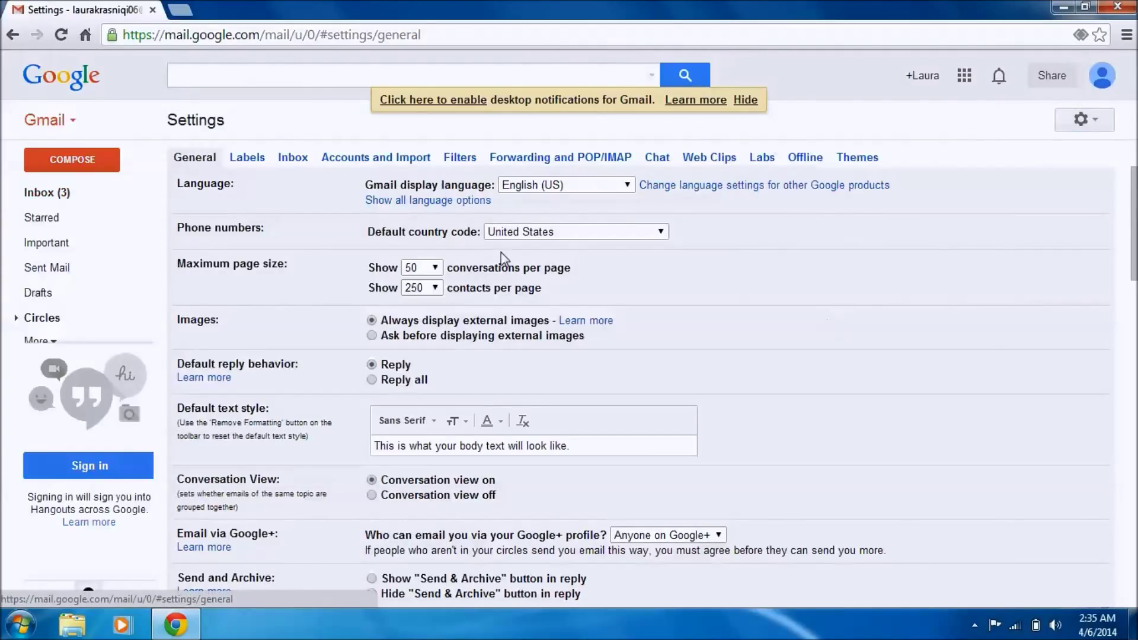
click(575, 164)
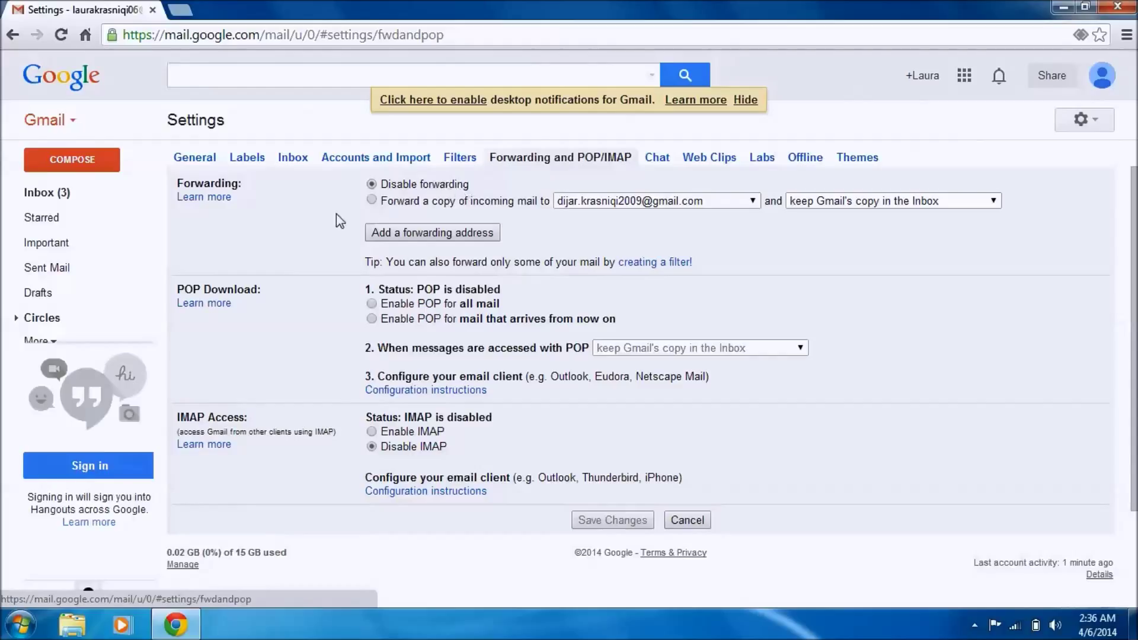
Step: Enable forwarding a copy of incoming mail, keeping Gmail's copy in the Inbox, and save
click(385, 200)
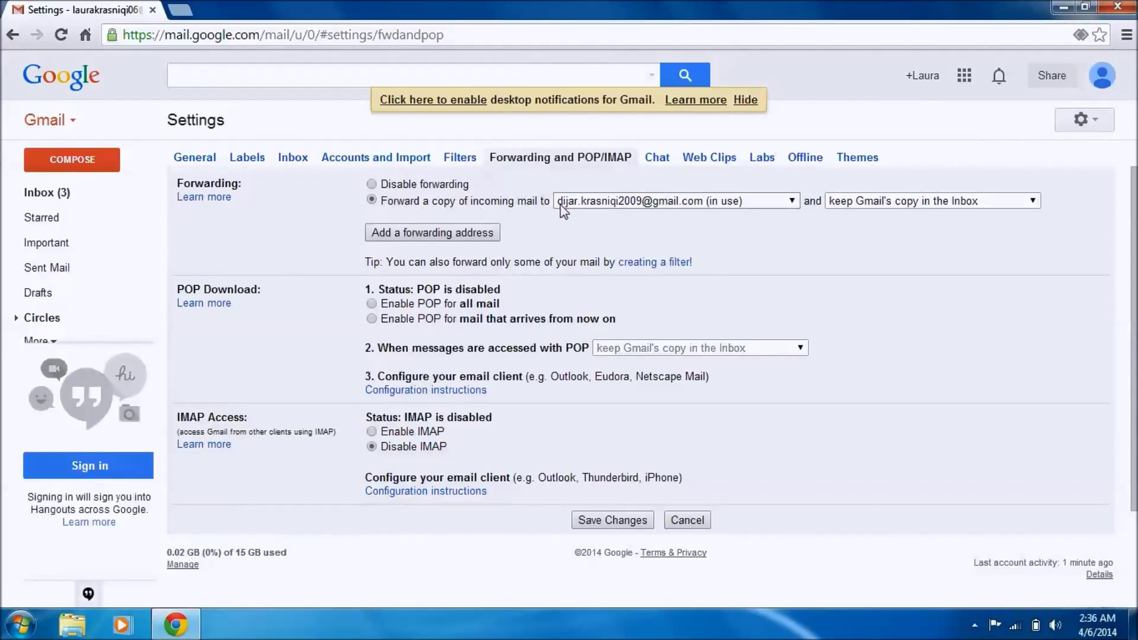
click(981, 199)
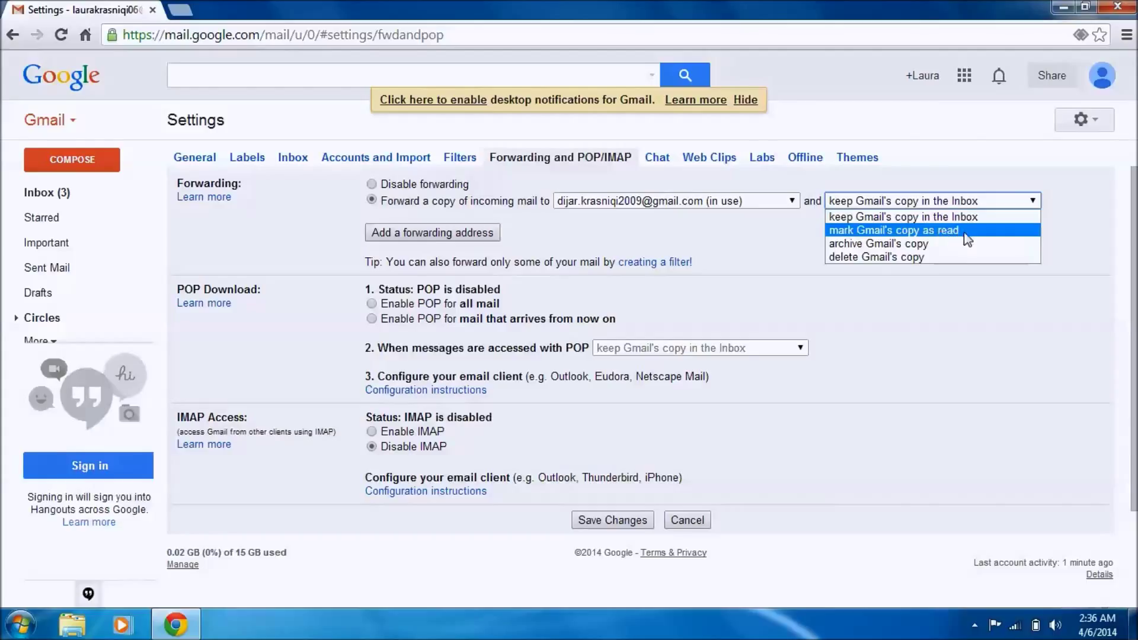
click(894, 331)
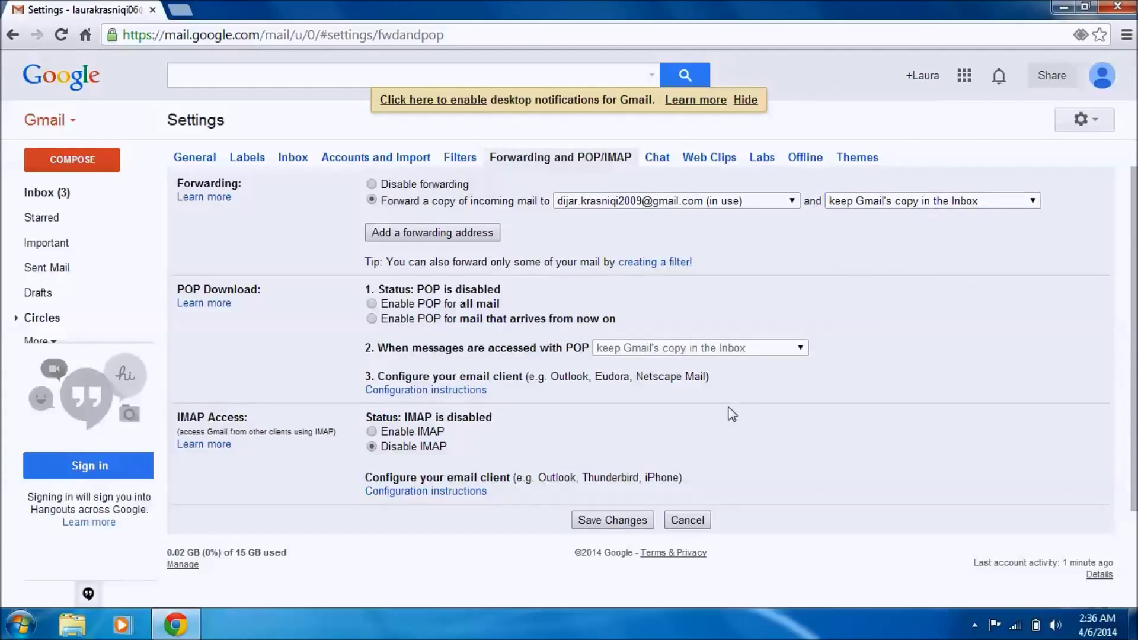
click(610, 521)
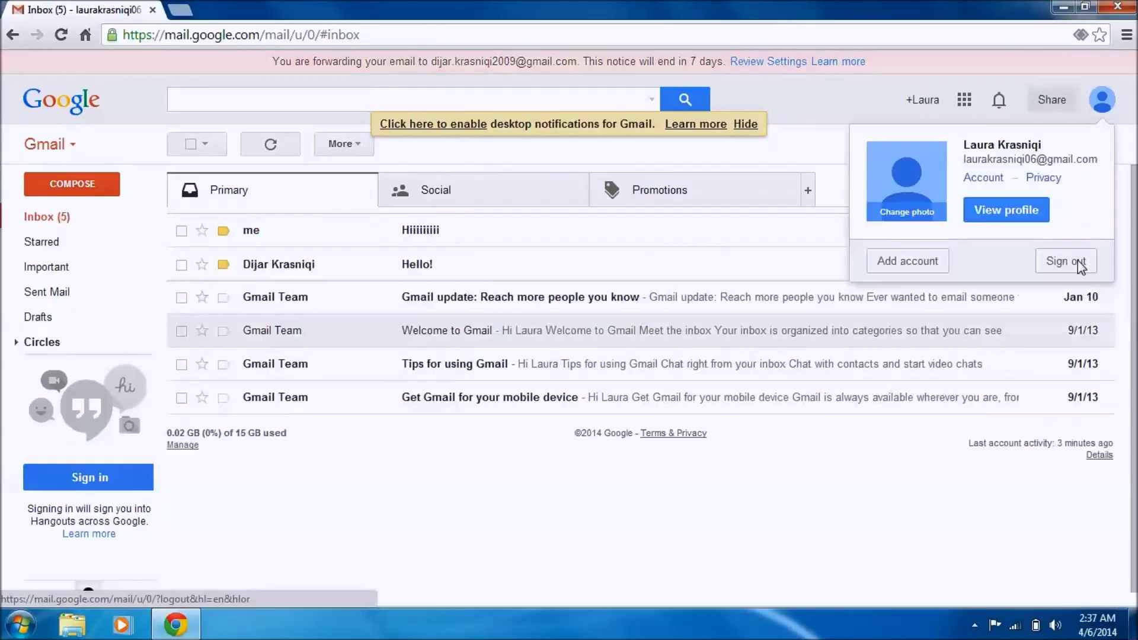
Step: Sign out of the second account and sign back into the original account with its password
click(1076, 261)
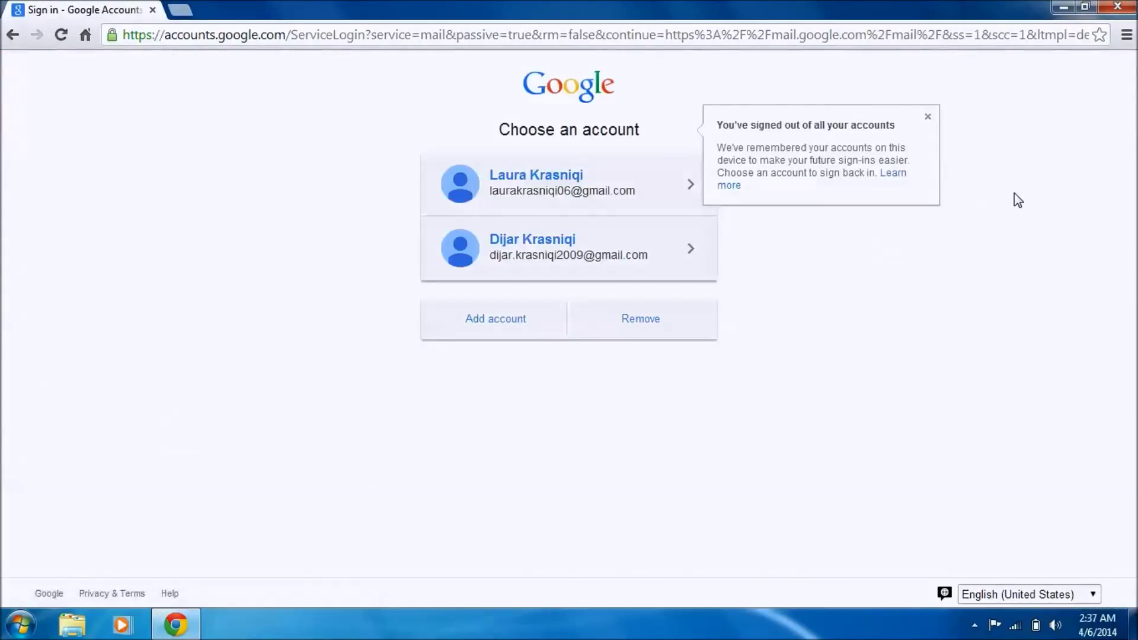
click(627, 249)
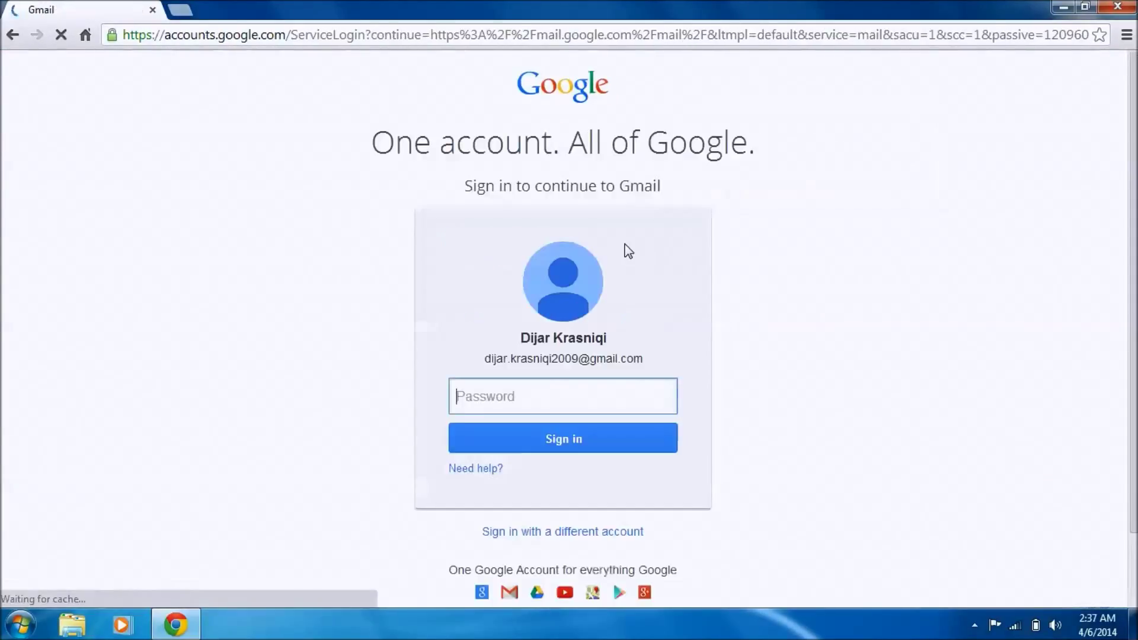
text(•••••••)
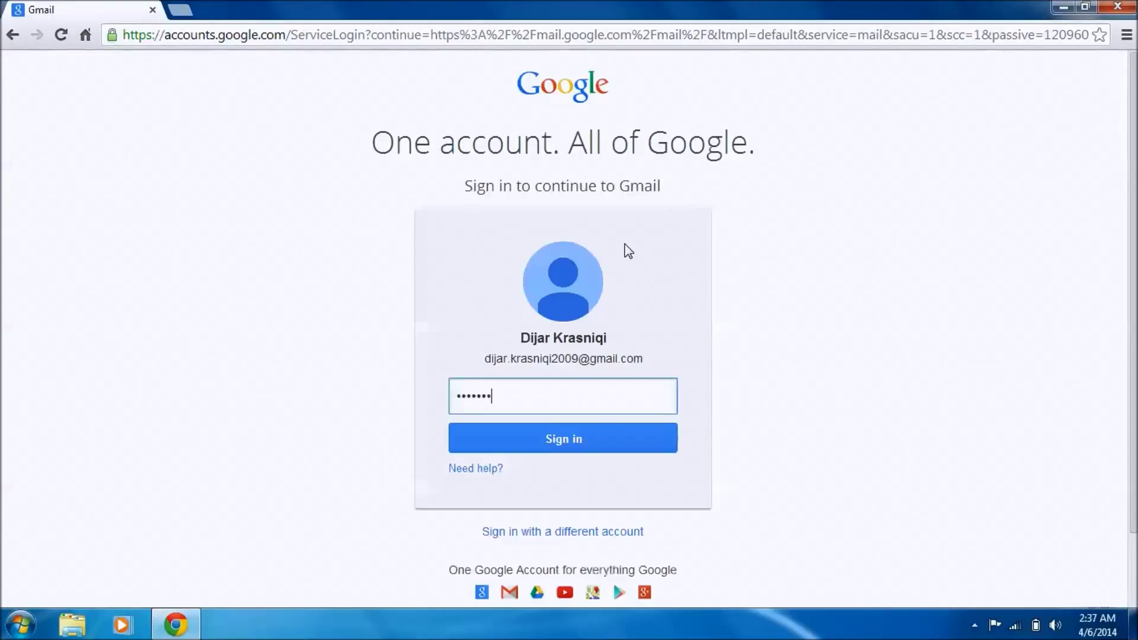
key(Return)
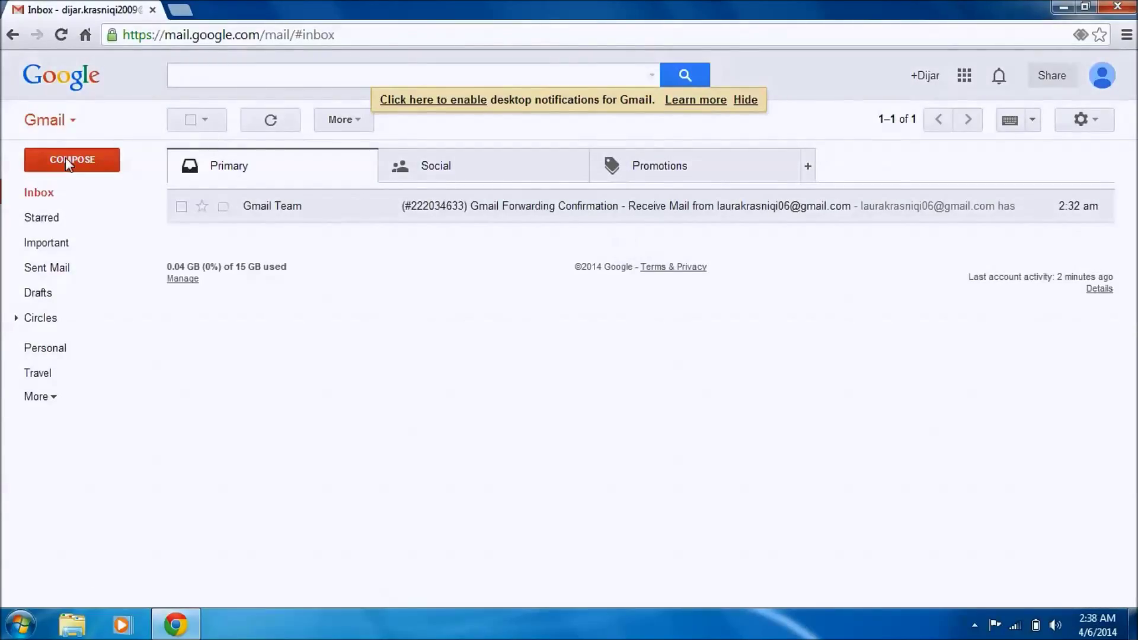
Step: Compose a message to the suggested second-account address with subject 'Hi again' and send it
click(67, 160)
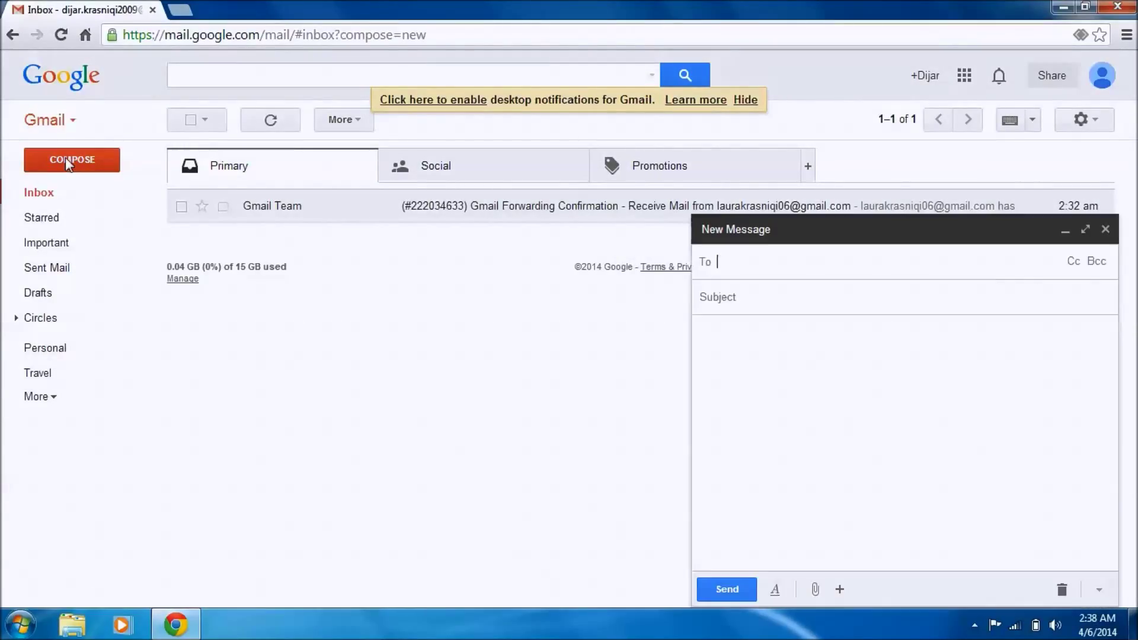
text(lau)
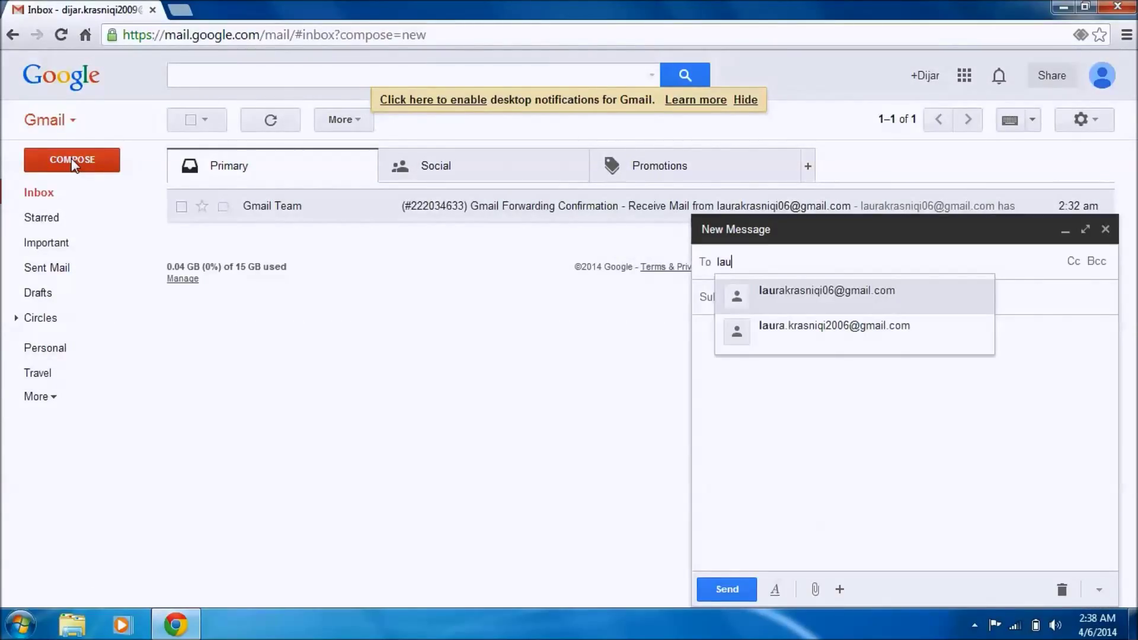
key(Return)
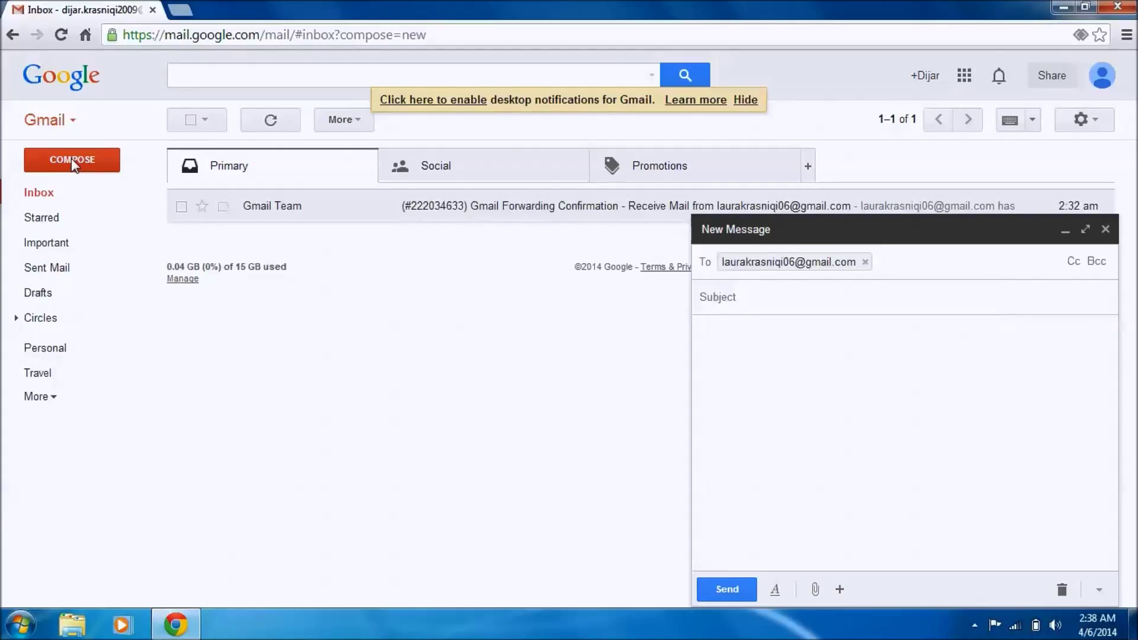
key(Tab)
text(Hi again)
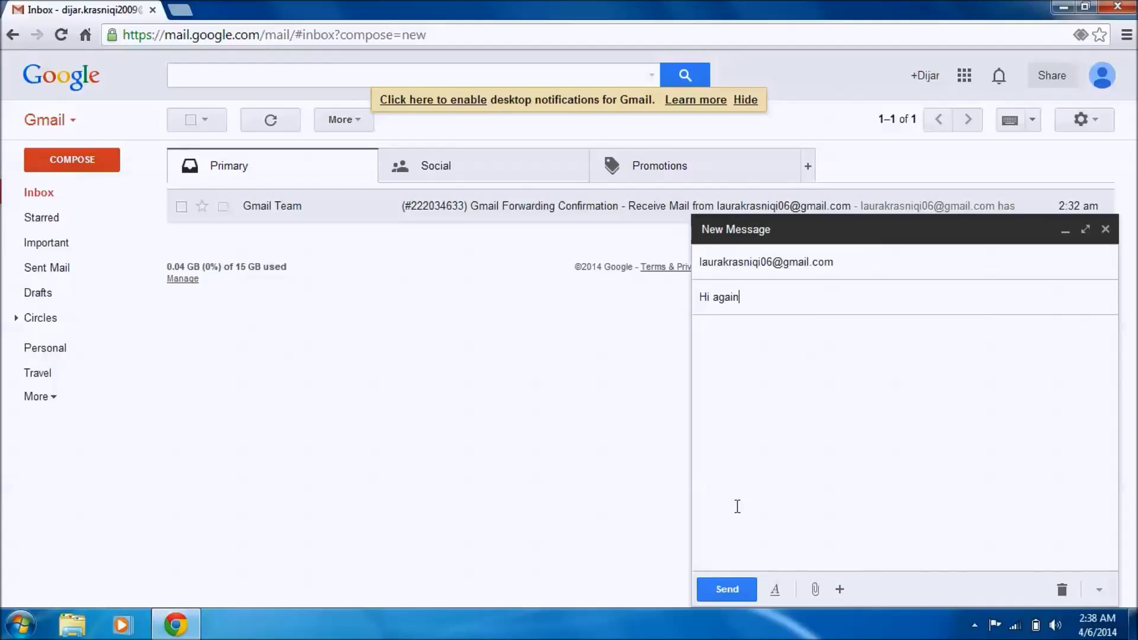
click(721, 590)
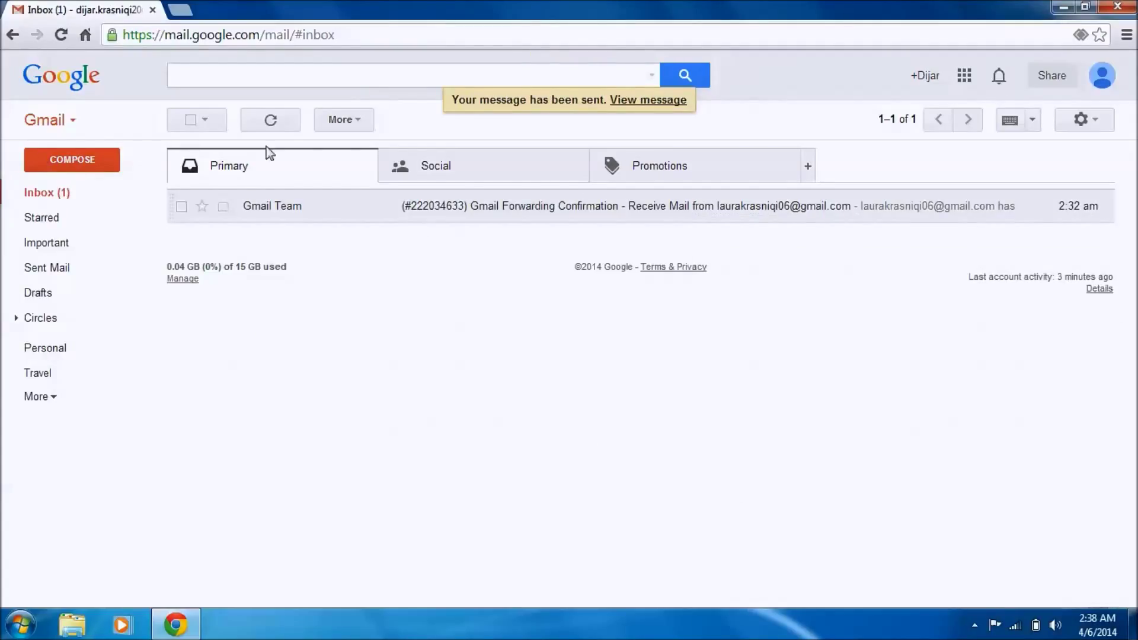
Step: Refresh the inbox and check the new message forwarded from the other account
click(38, 201)
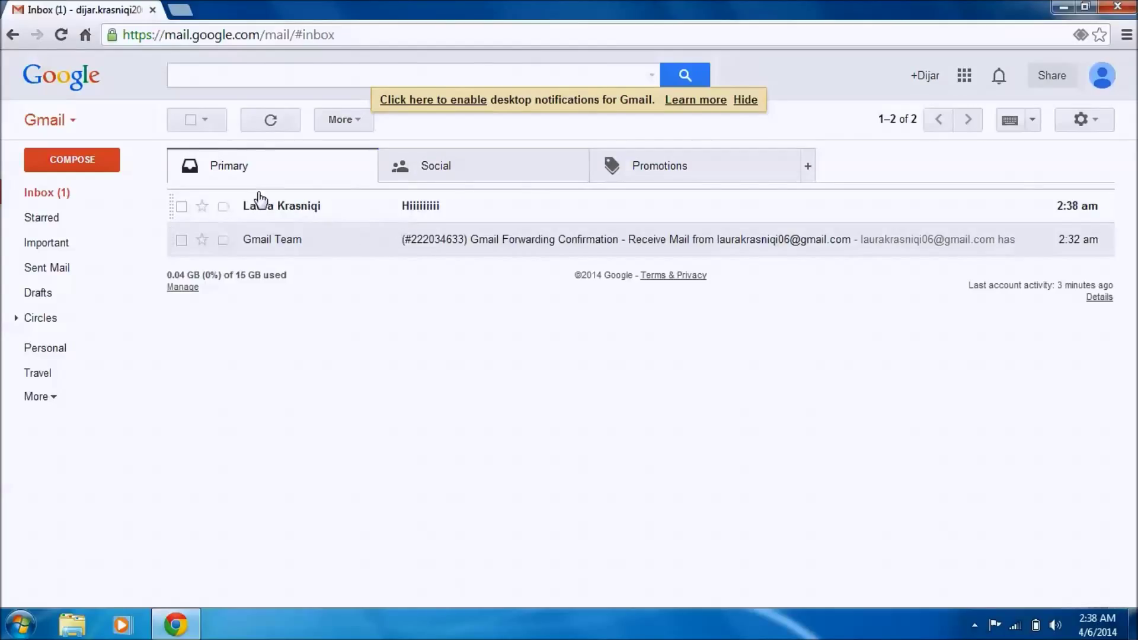
mouse_move(253, 209)
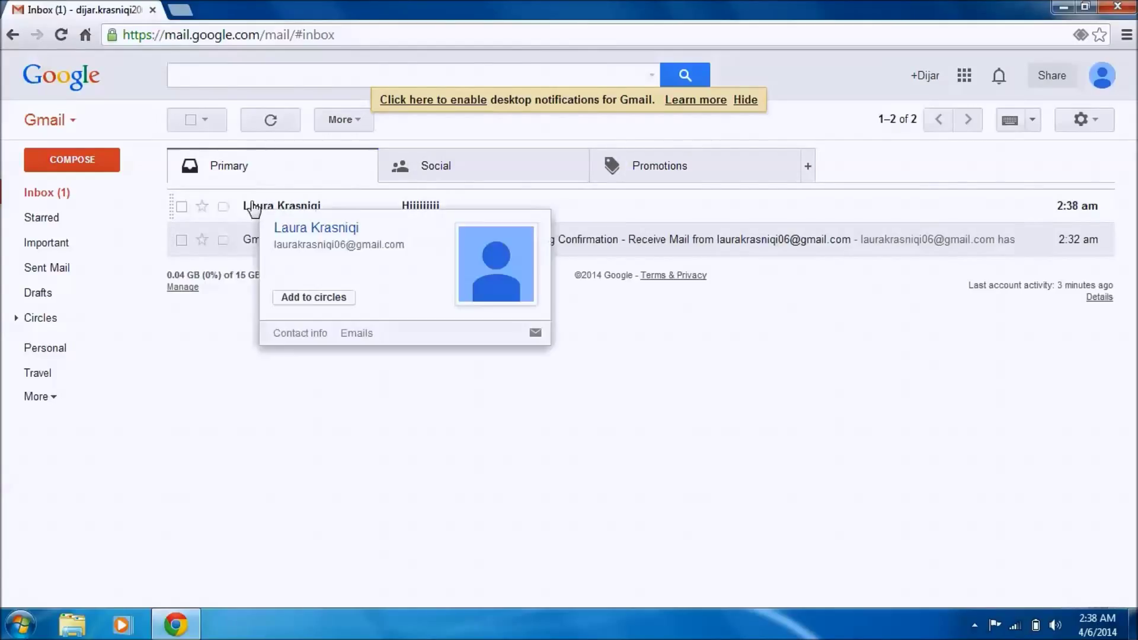